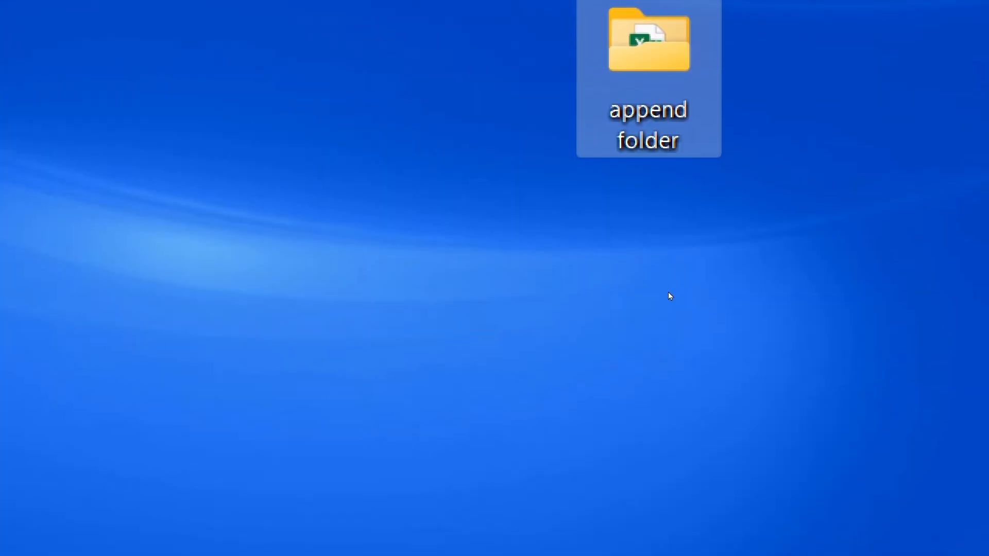
Step: Open the append folder on the desktop and check the type of each file in it
double_click(657, 218)
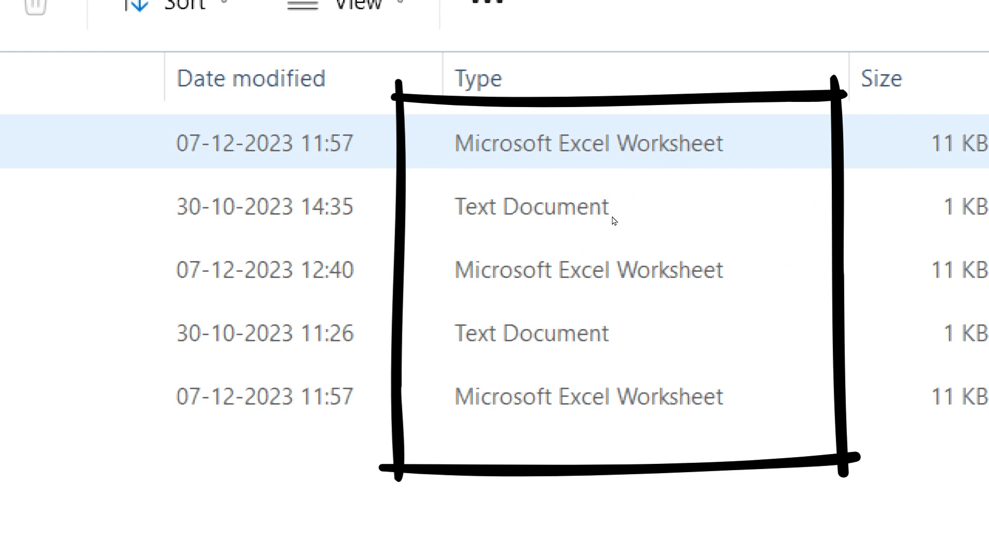
left_click(598, 229)
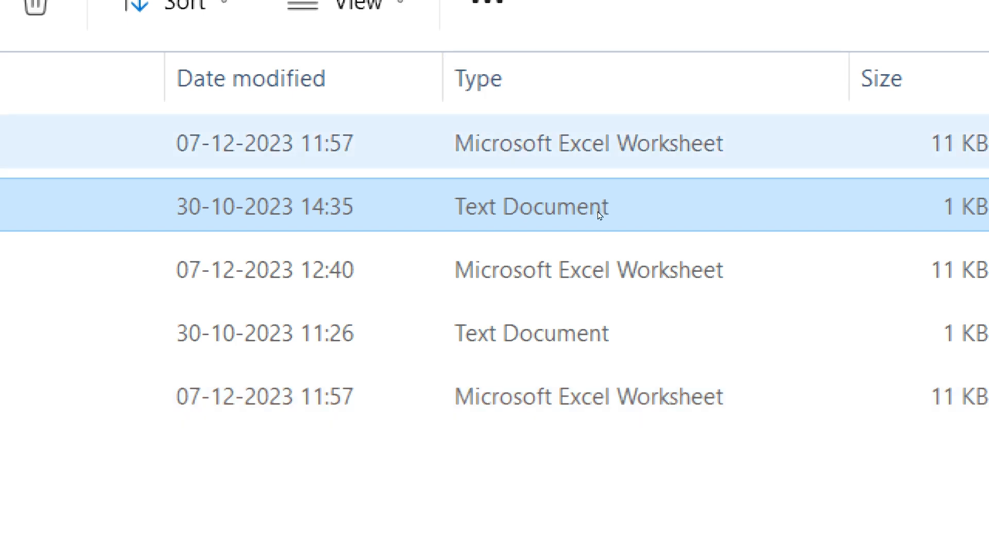
left_click(599, 142)
left_click(599, 269)
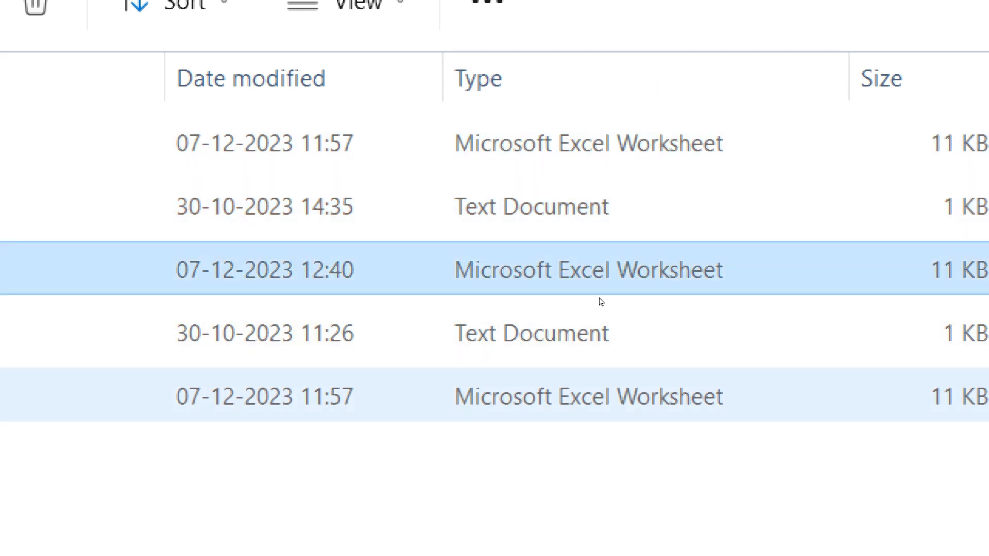
left_click(600, 395)
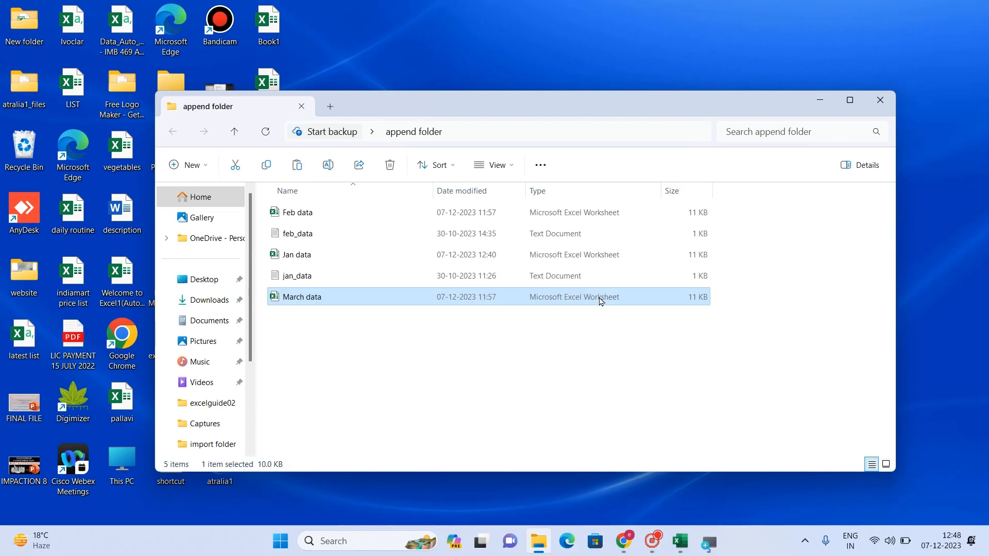
Step: Switch to the blank Excel workbook and start a data import from a folder
left_click(689, 547)
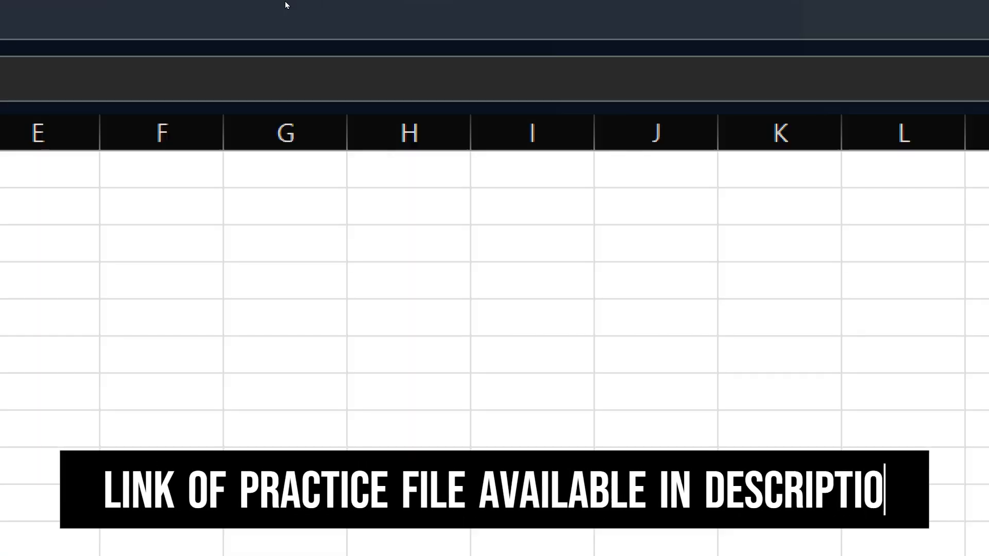
left_click(220, 1)
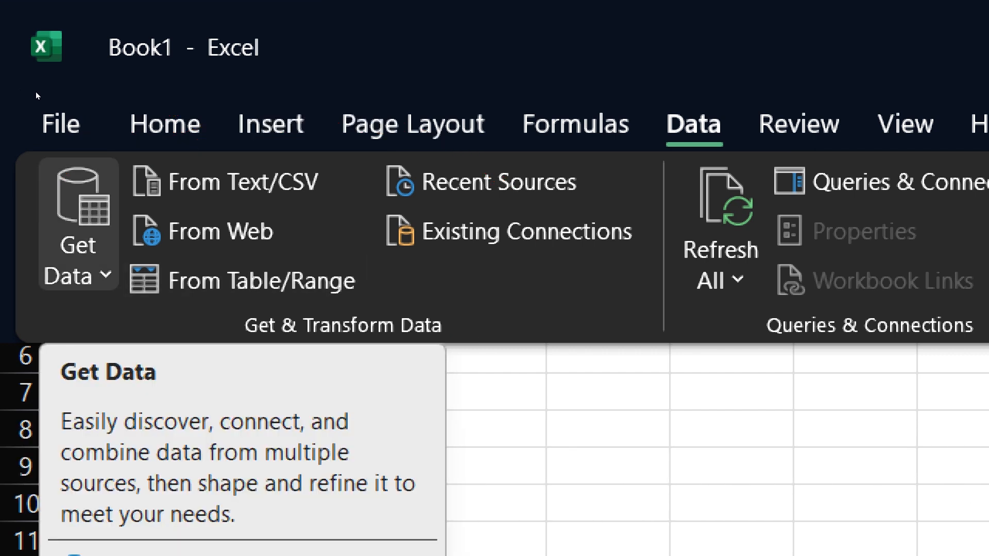
left_click(105, 275)
mouse_move(244, 337)
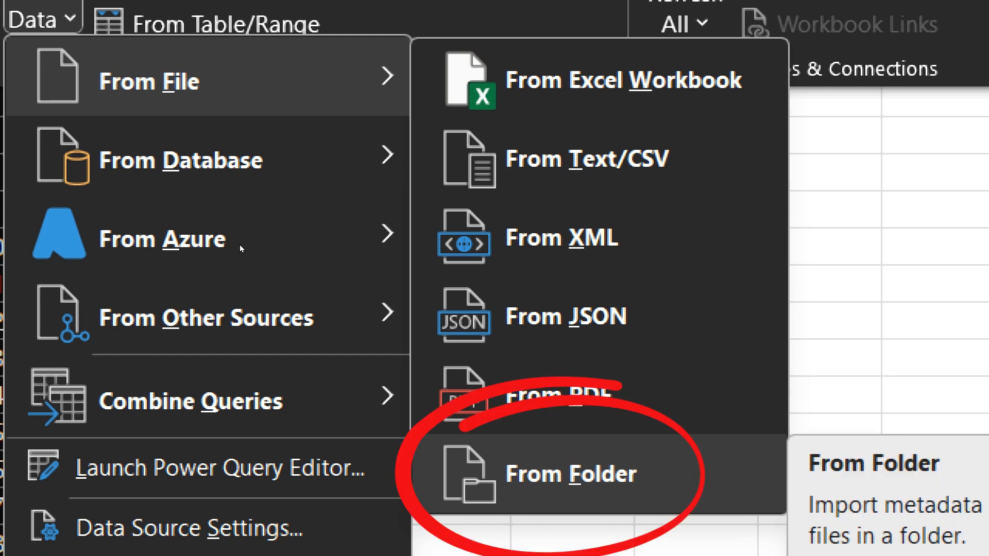
key("Return")
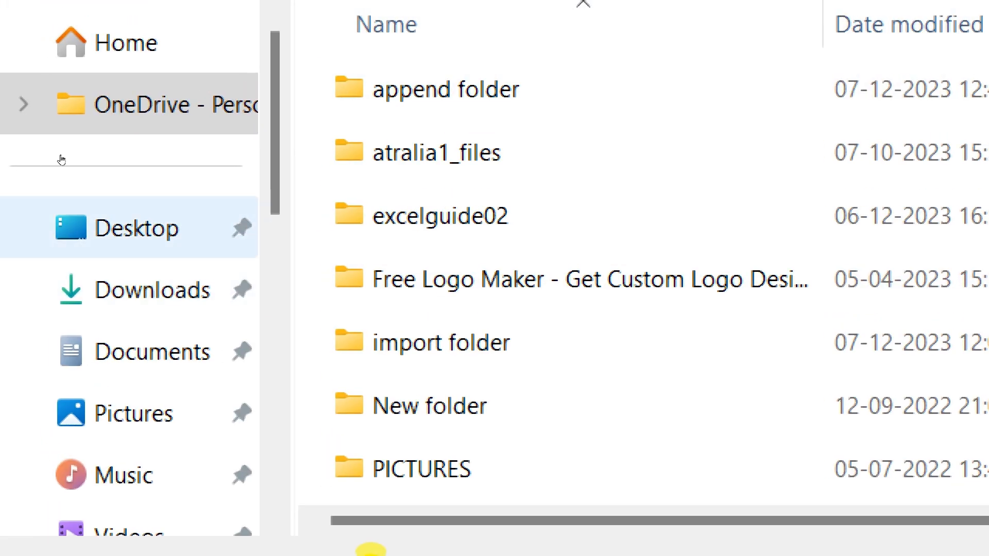
Step: Choose the append folder on the Desktop as the import source and open its file list for transformation in Power Query
left_click(126, 193)
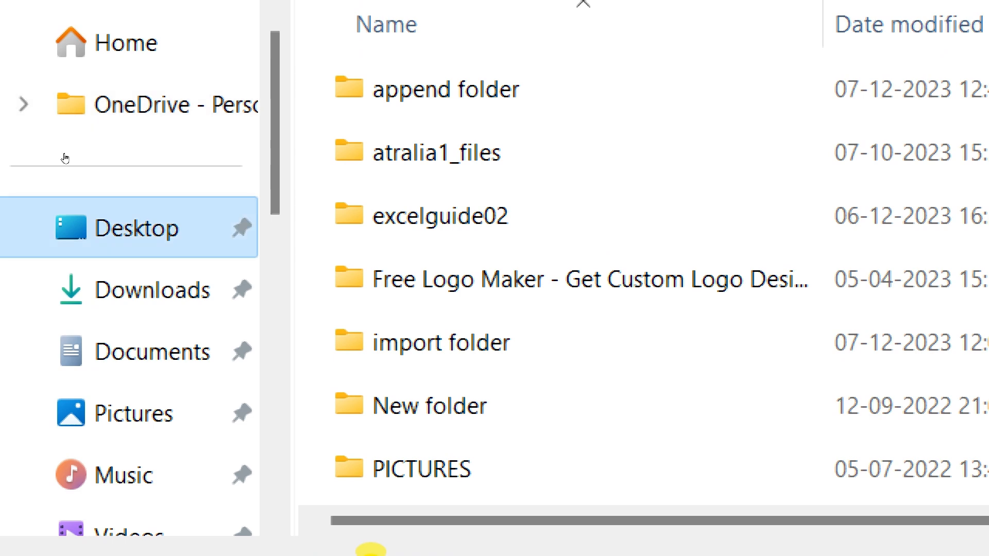
left_click_drag(174, 268, 117, 267)
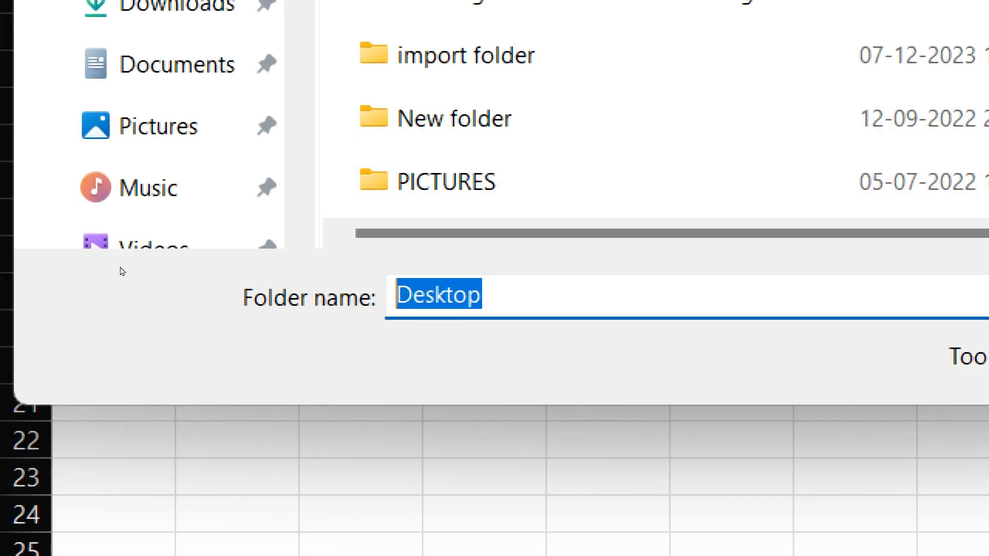
type("appe")
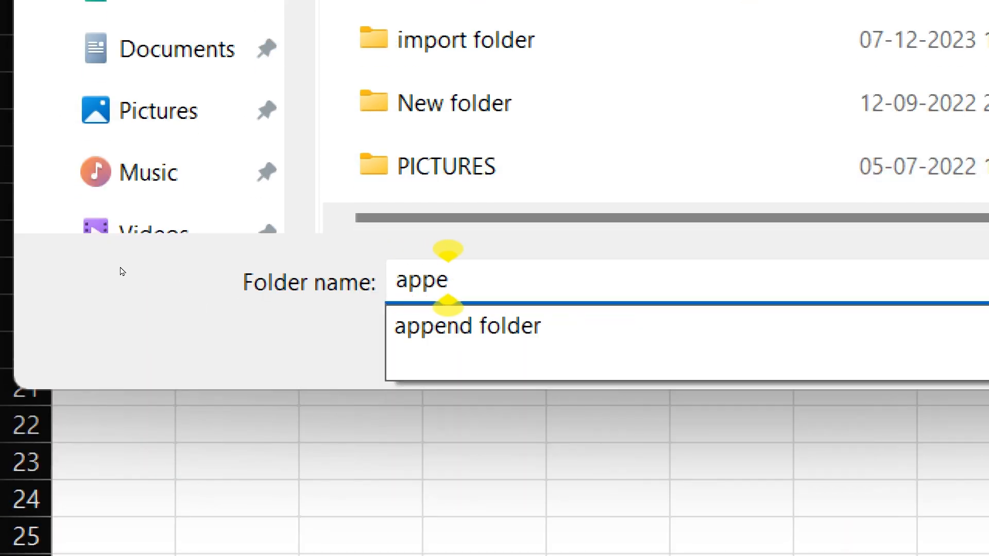
key("Down")
key("Return")
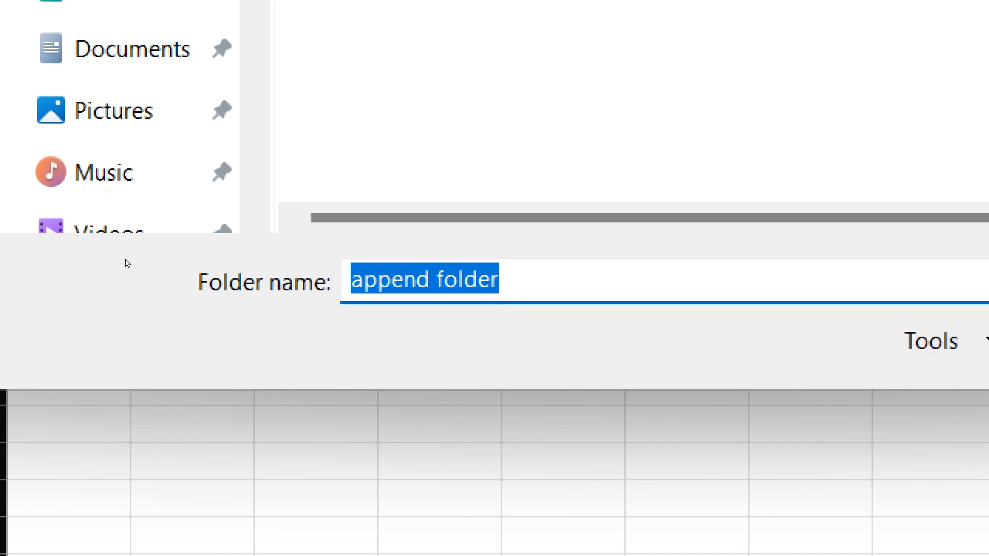
key("Return")
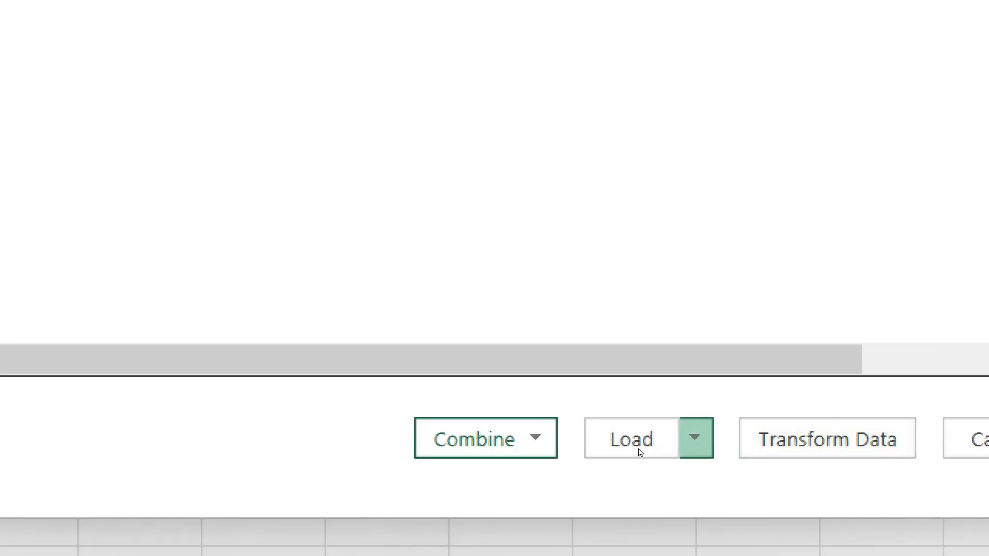
left_click(695, 437)
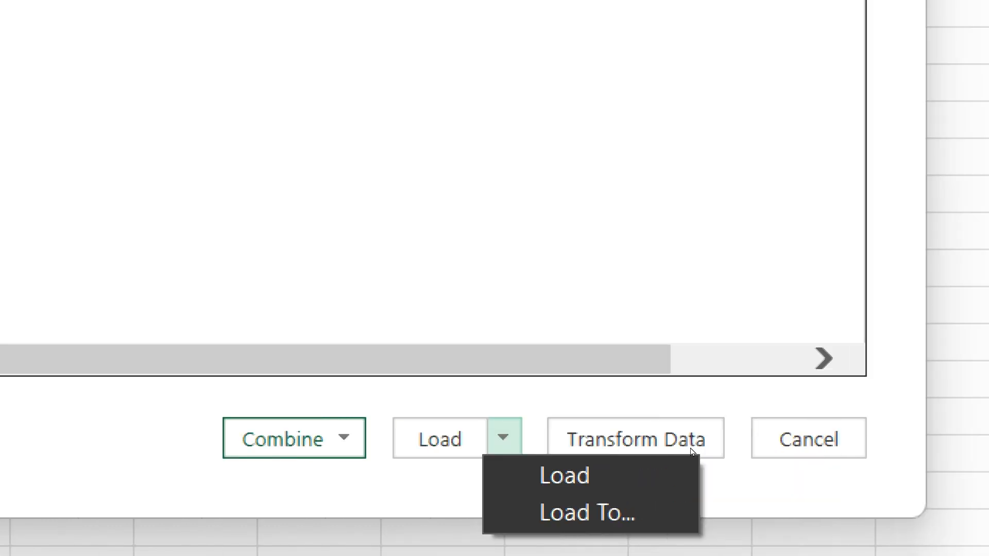
left_click(692, 451)
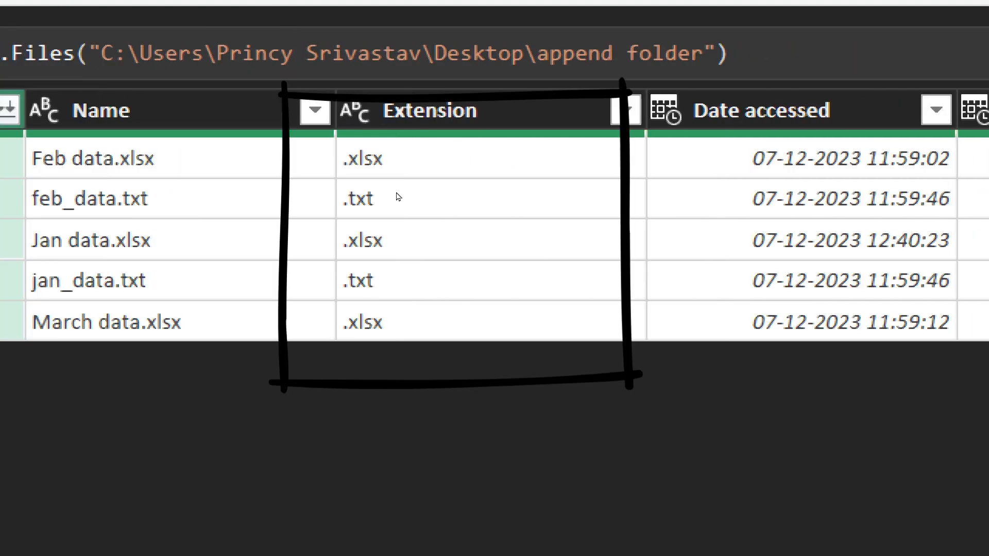
Step: Filter the Extension column to keep only rows that contain .xlsx
left_click(445, 128)
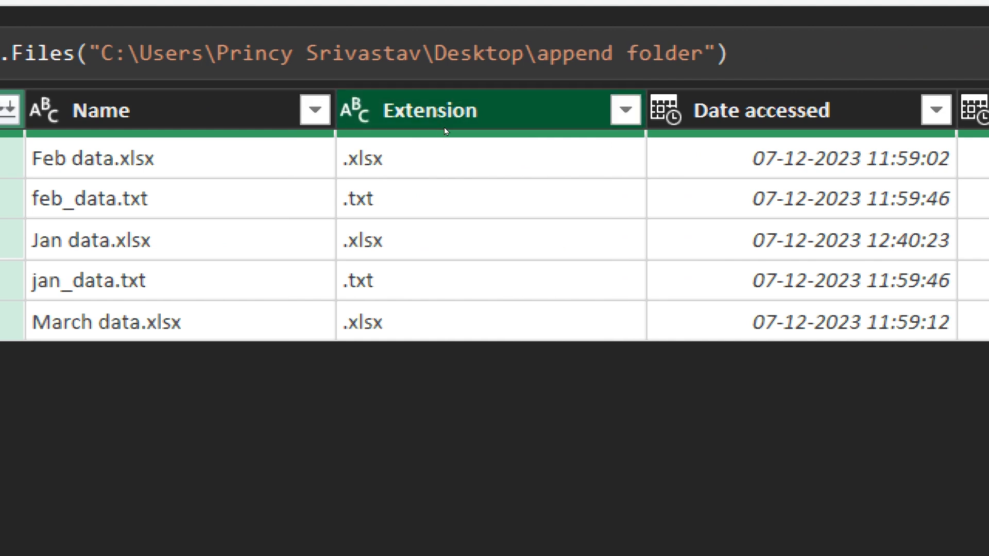
left_click(444, 125)
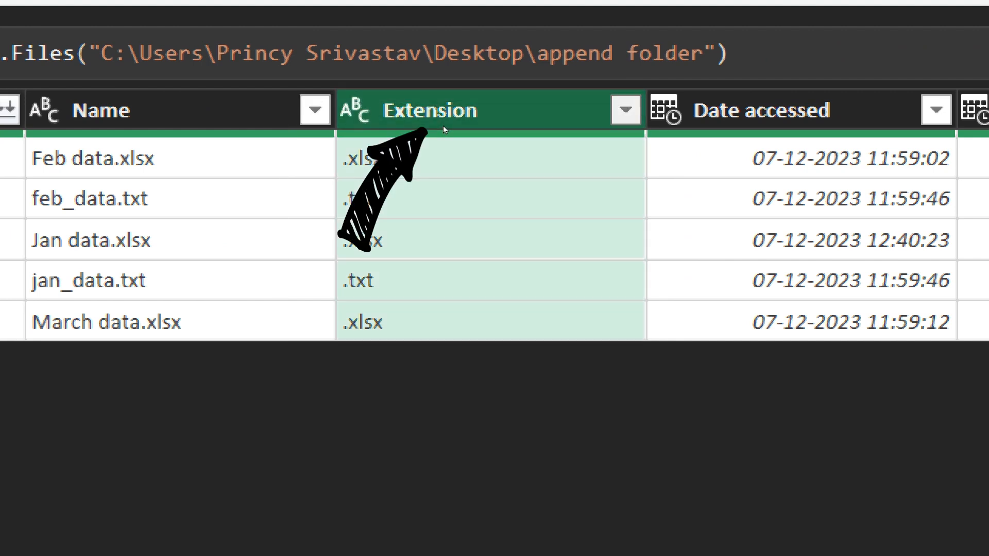
left_click(625, 109)
mouse_move(288, 338)
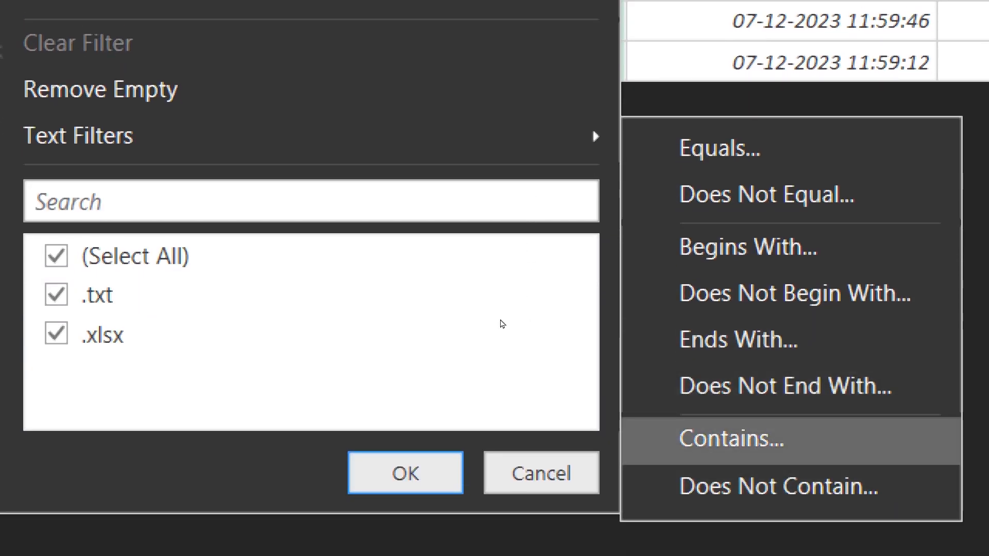
left_click(731, 439)
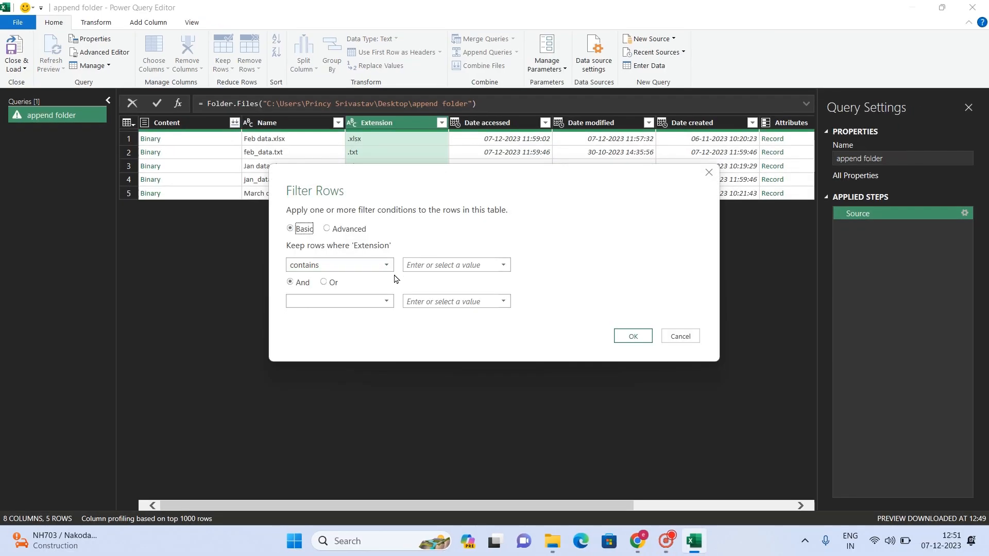
left_click(409, 265)
type(".xlsx")
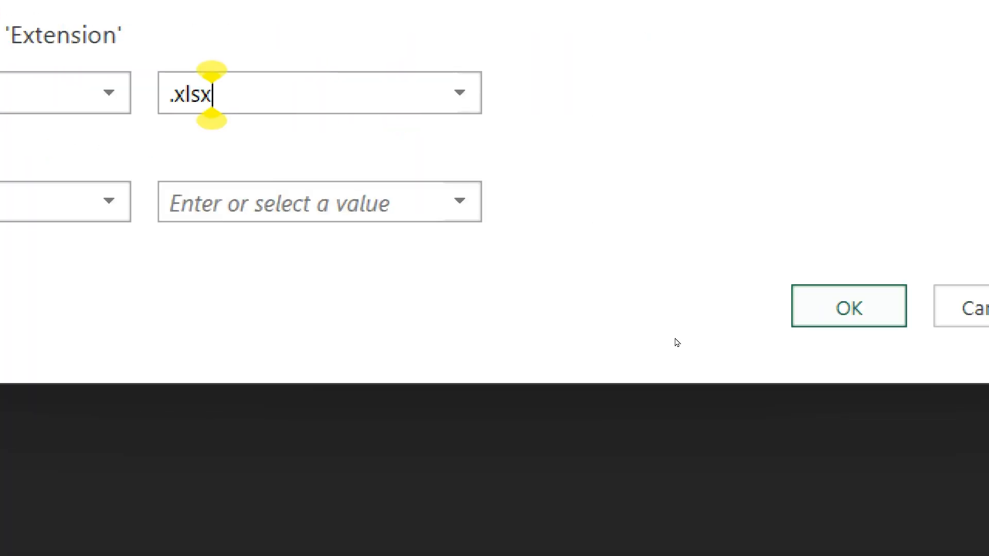
left_click(803, 306)
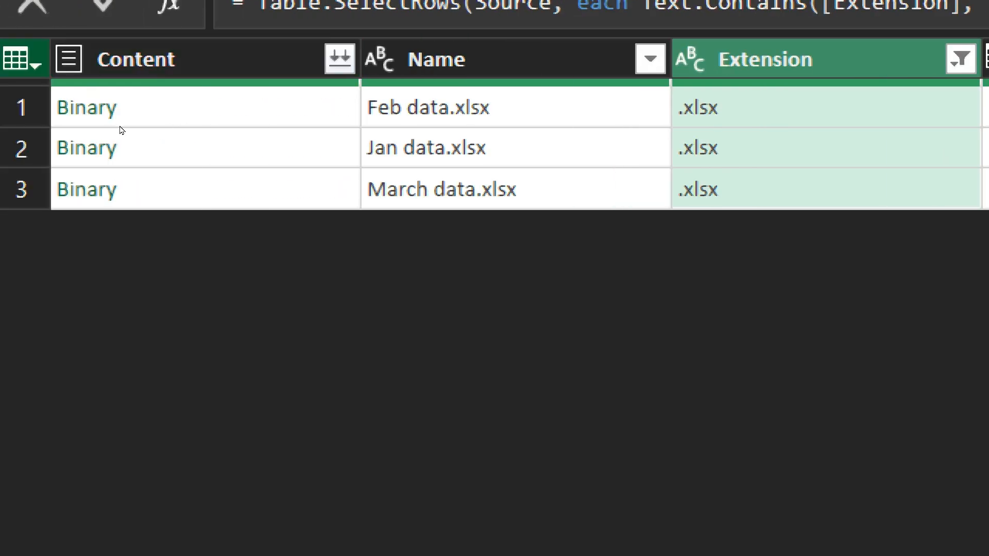
Step: Keep only the Content and Name columns and remove all other columns from the query
left_click(190, 125)
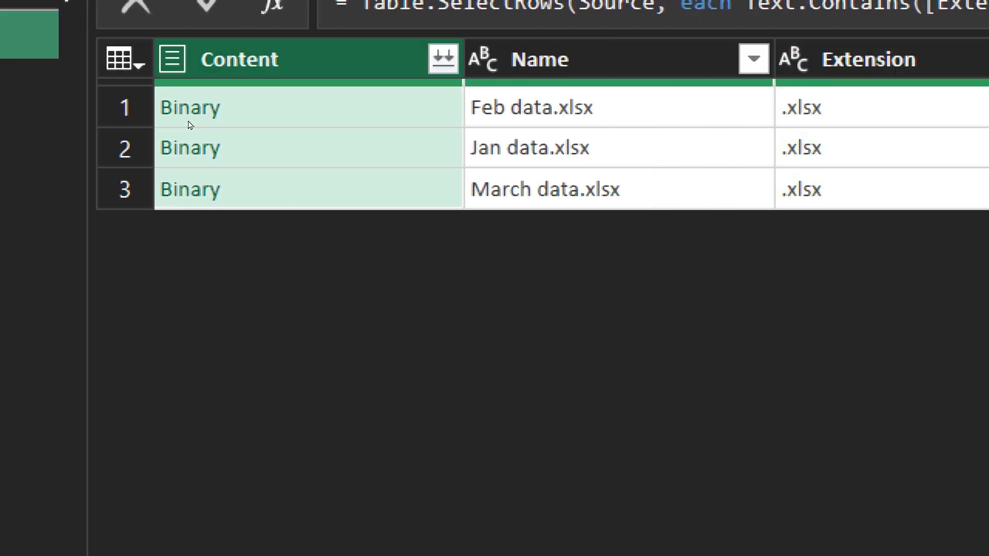
left_click(307, 127)
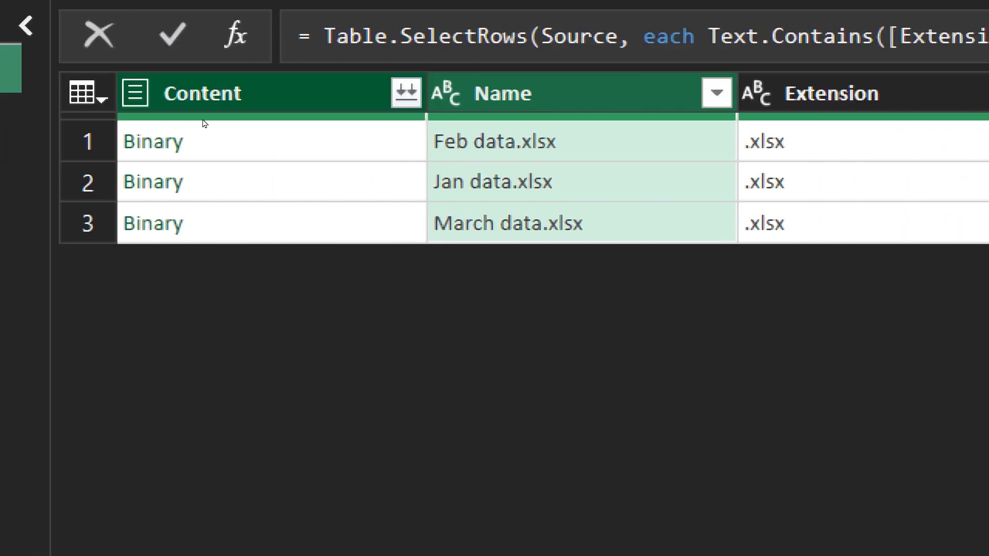
left_click(206, 122)
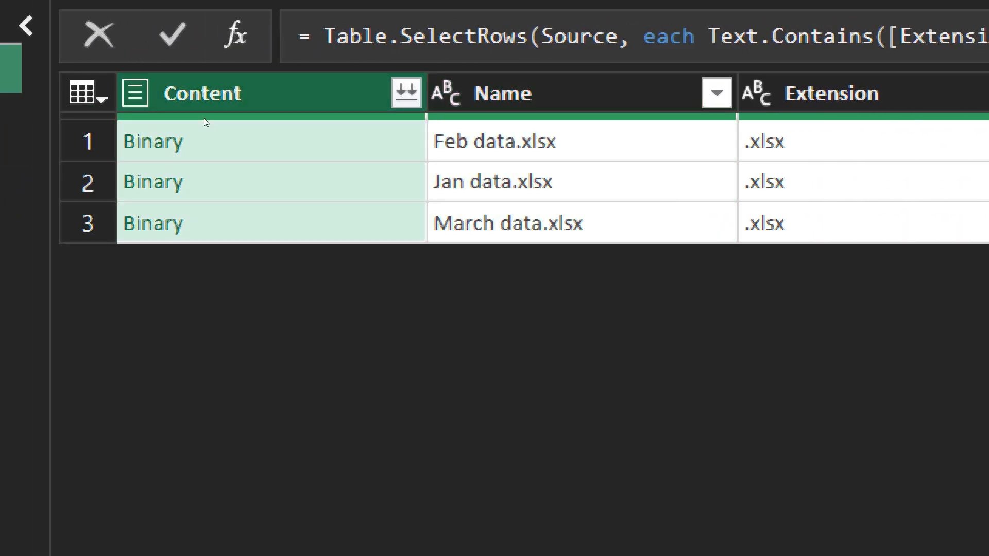
left_click(567, 93, "ctrl")
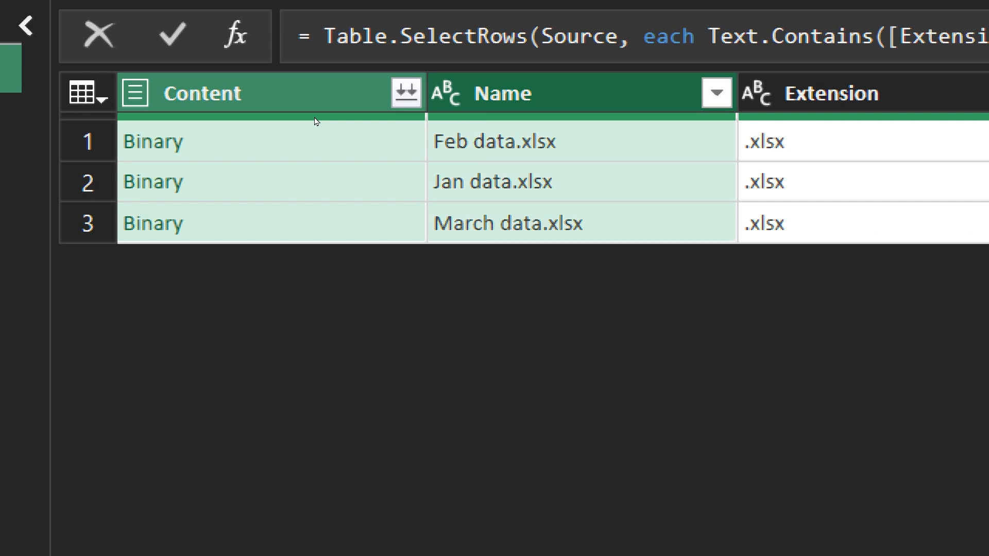
right_click(571, 104)
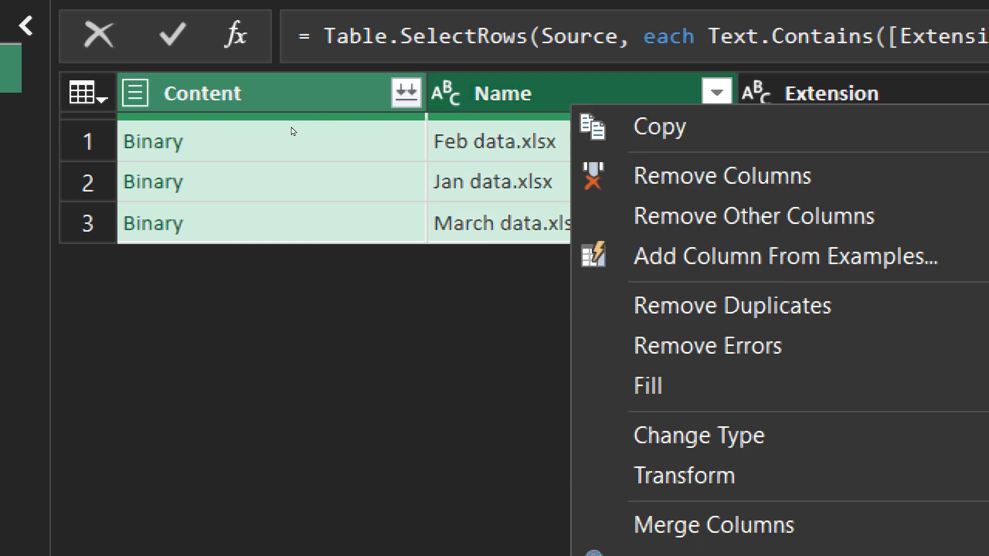
key("Down")
key("Down")
key("Down")
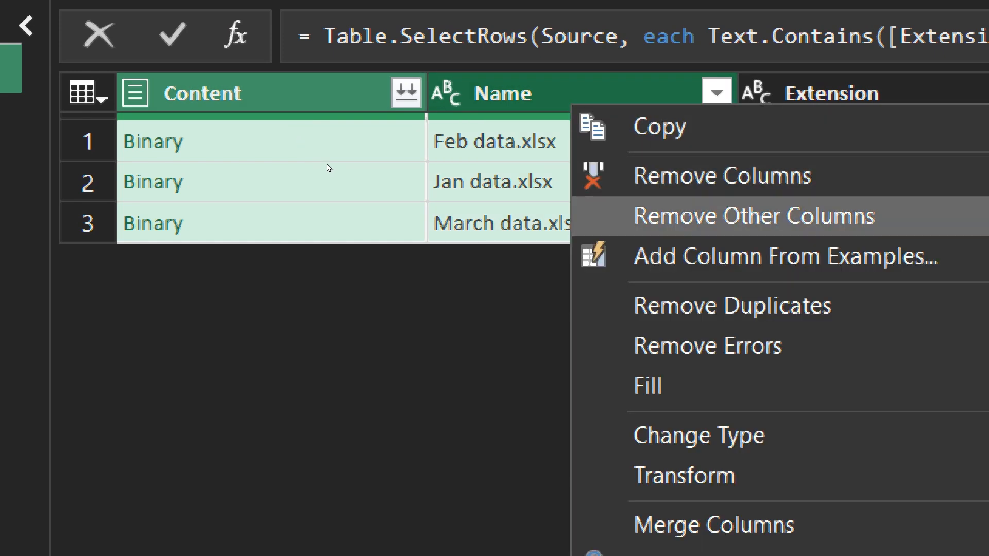
key("Return")
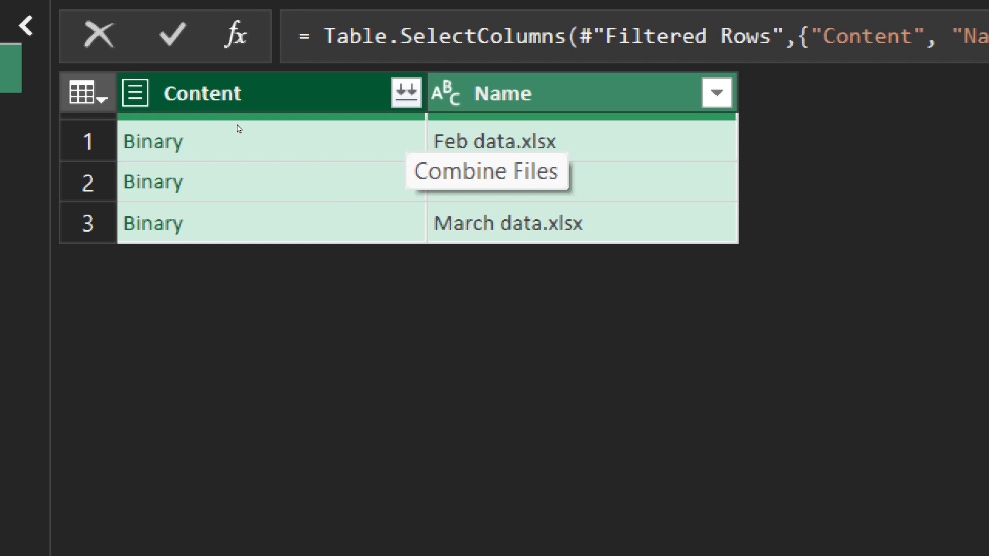
Step: Combine the files in the Content column, with the first file as sample and the Feb1 table as the object to extract
left_click(406, 93)
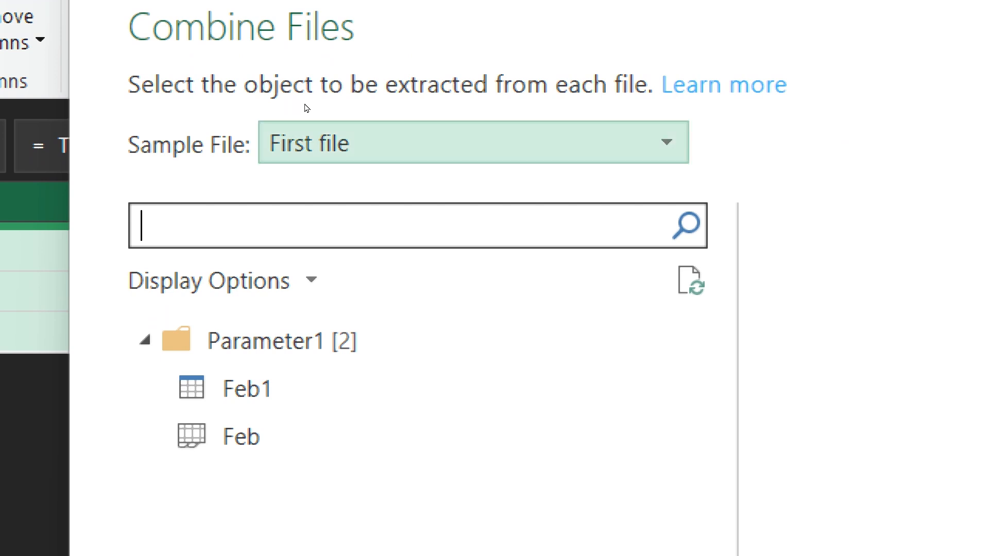
left_click(392, 123)
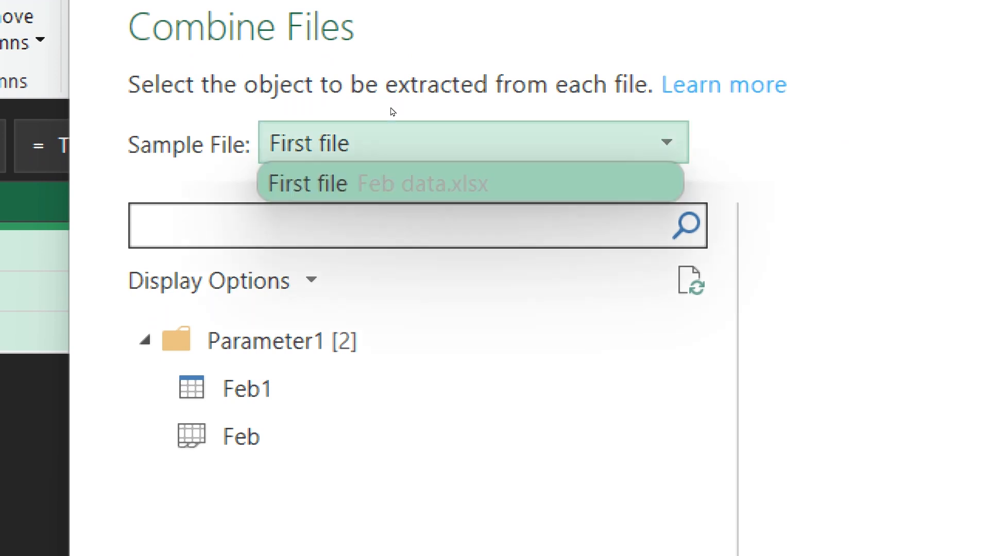
left_click(380, 125)
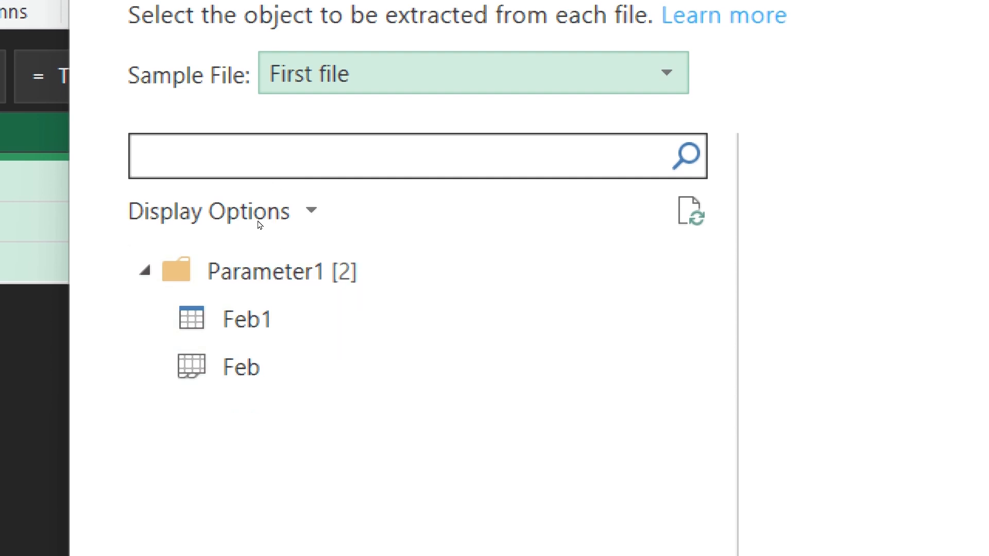
left_click(247, 370)
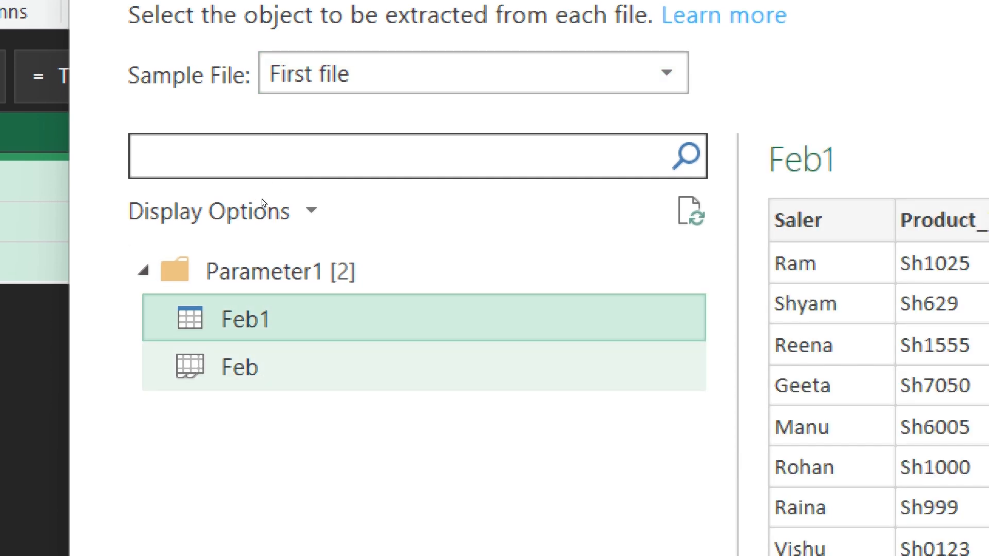
left_click(239, 367)
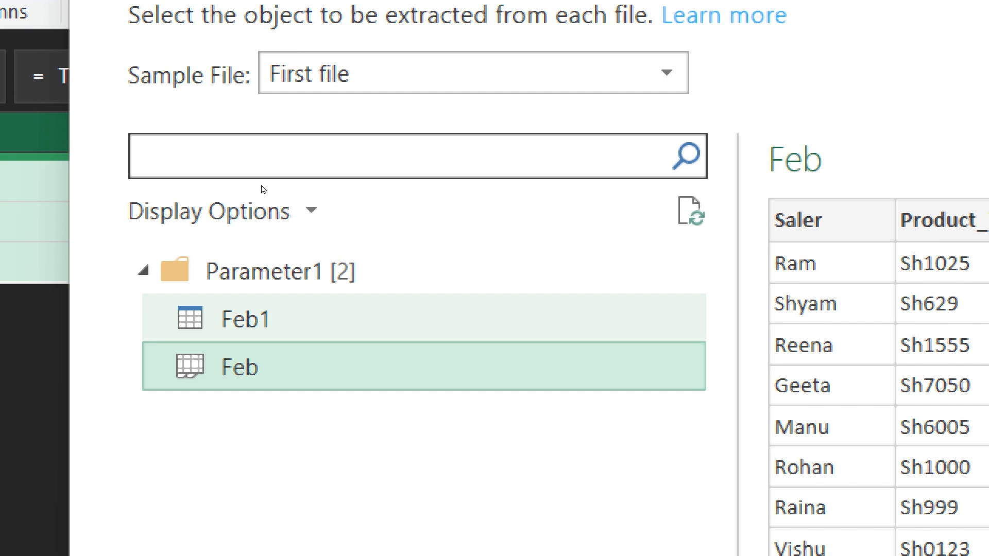
left_click(240, 320)
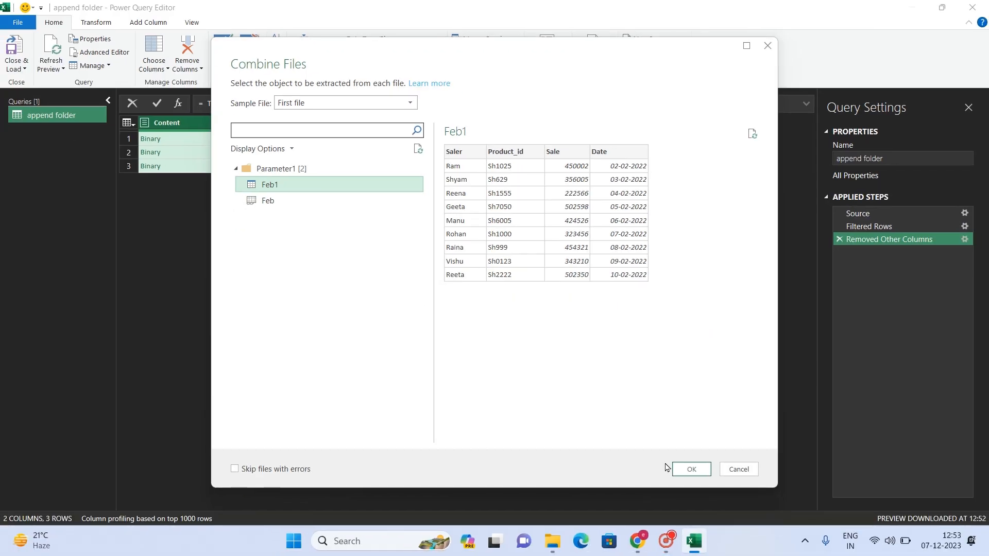
left_click(687, 468)
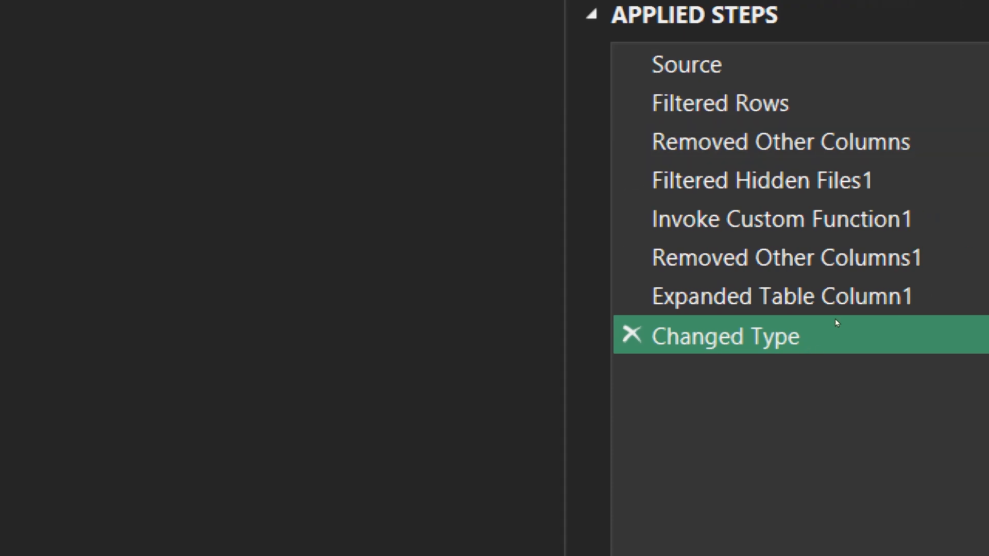
Step: Delete the applied query steps from the file combination and column removal, back to the Filtered Rows step
key("Delete")
key("Delete")
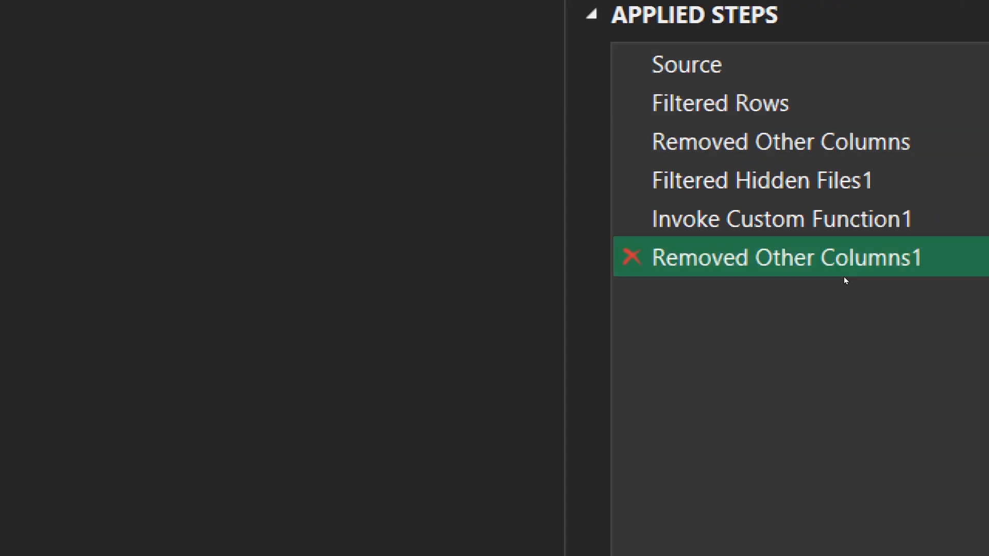
key("Delete")
key("Delete")
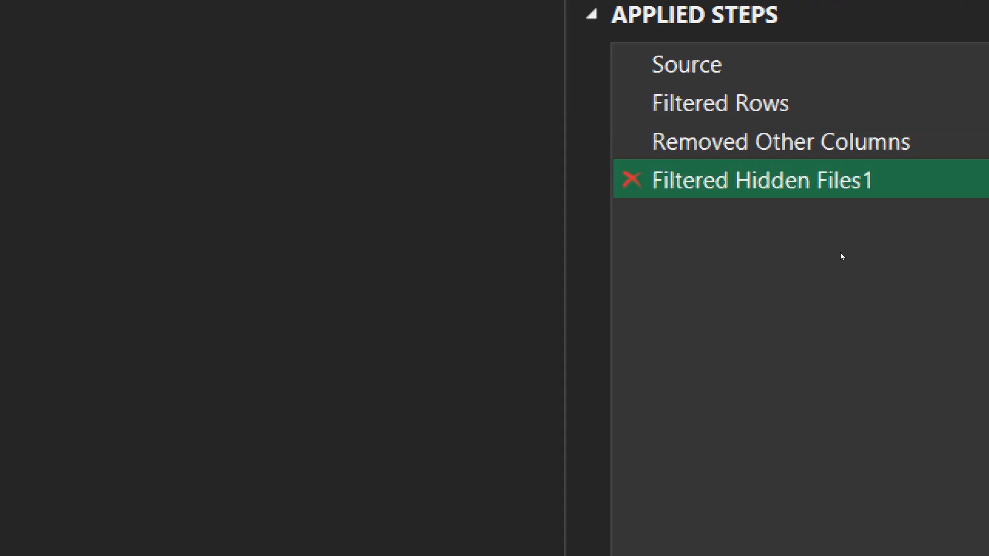
key("Delete")
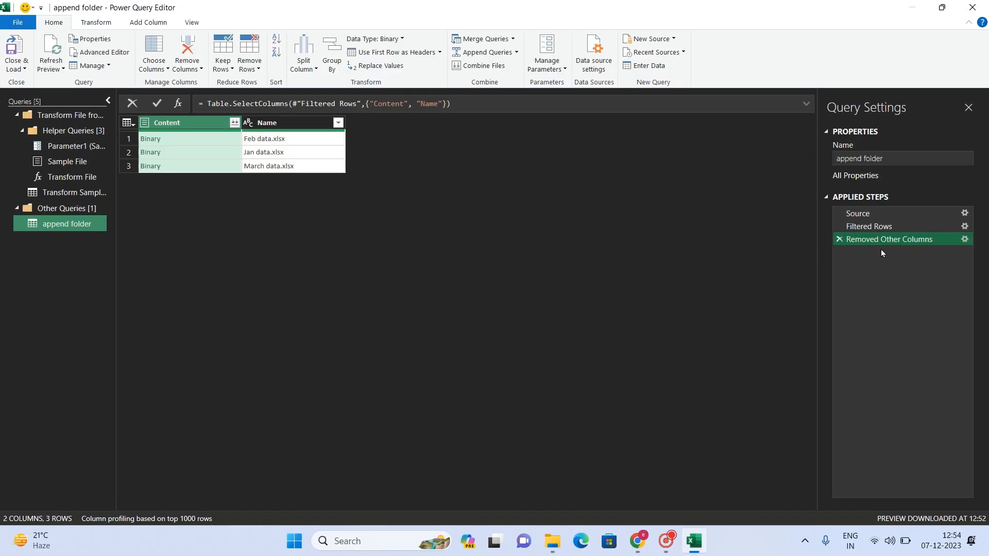
left_click(839, 240)
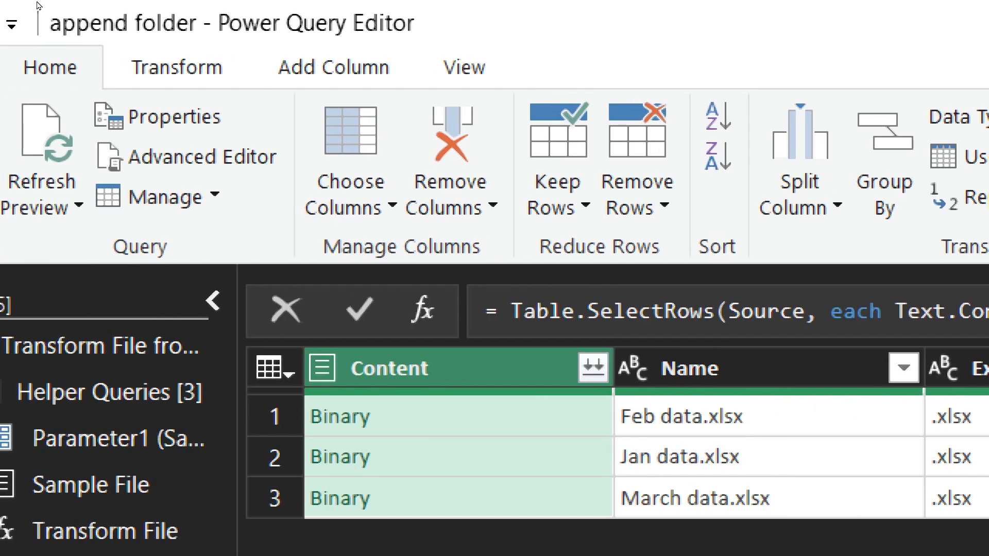
Step: Add a custom column named Custom with the formula Excel.Workbook([Content])
left_click(335, 67)
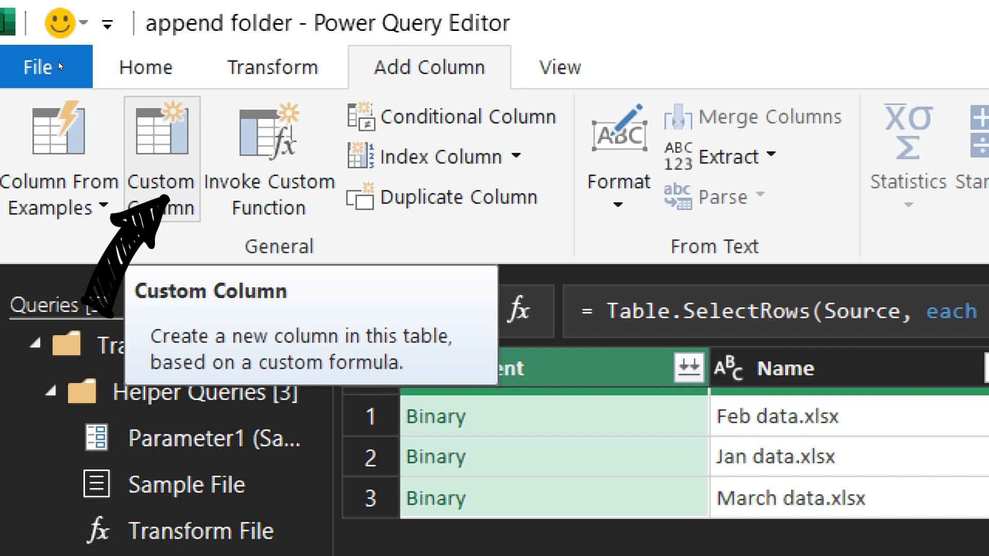
left_click(161, 154)
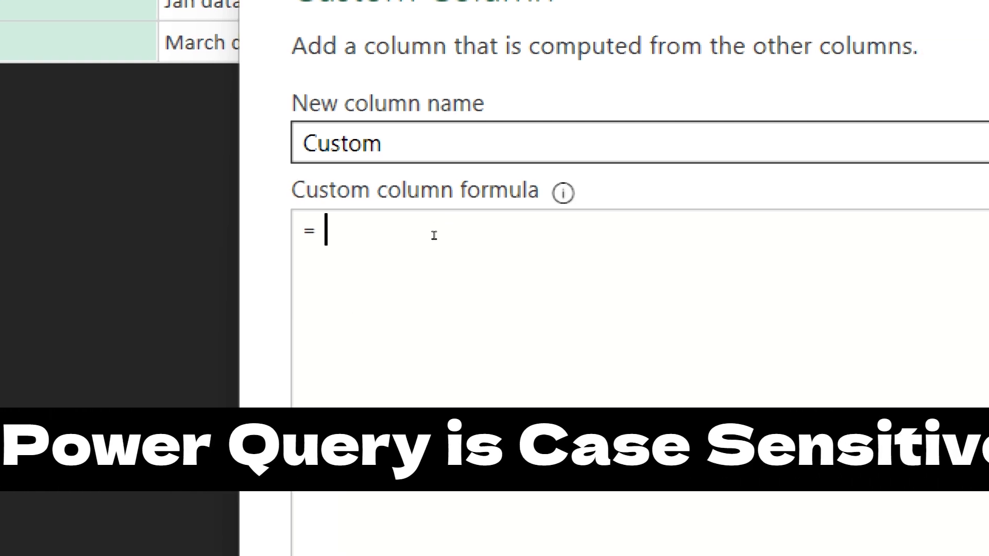
type("Excel")
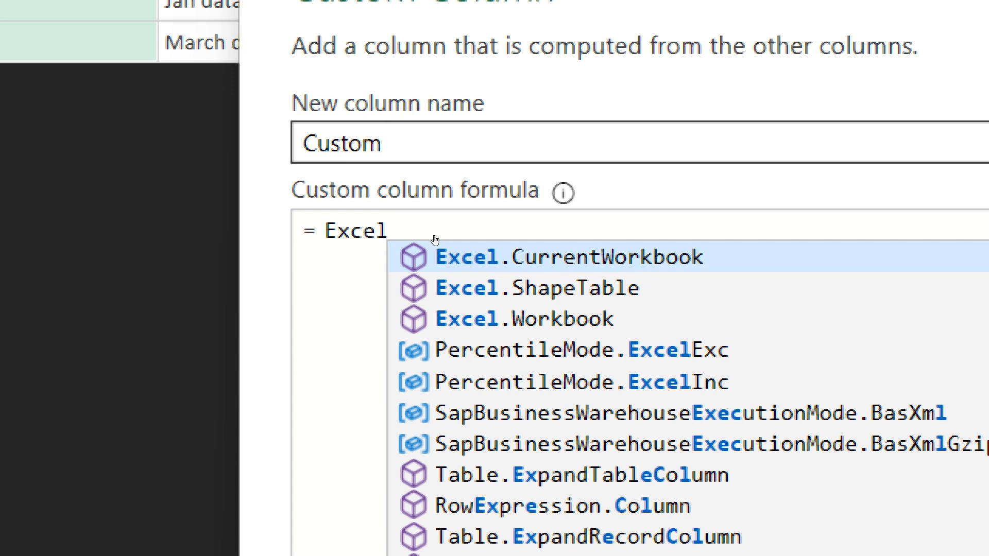
type(".")
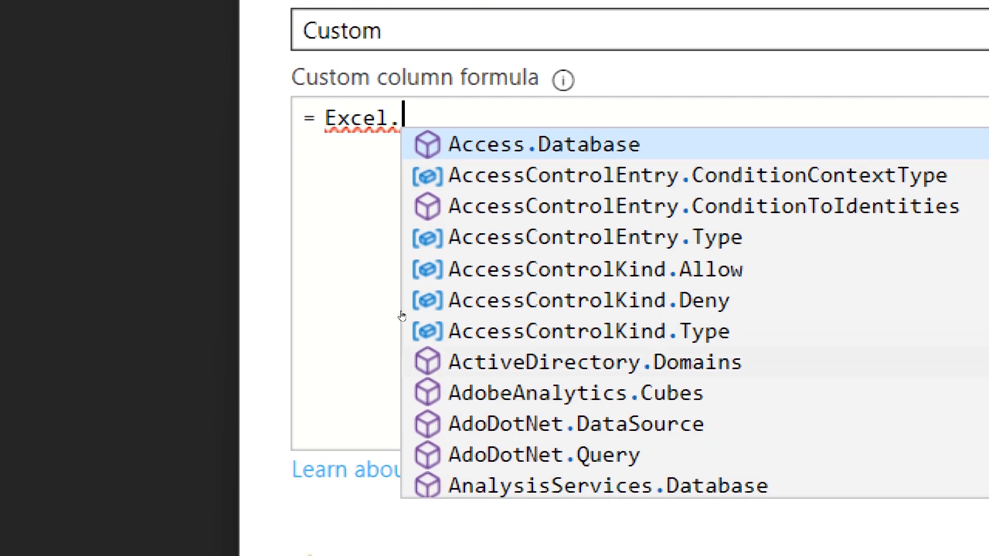
type("w")
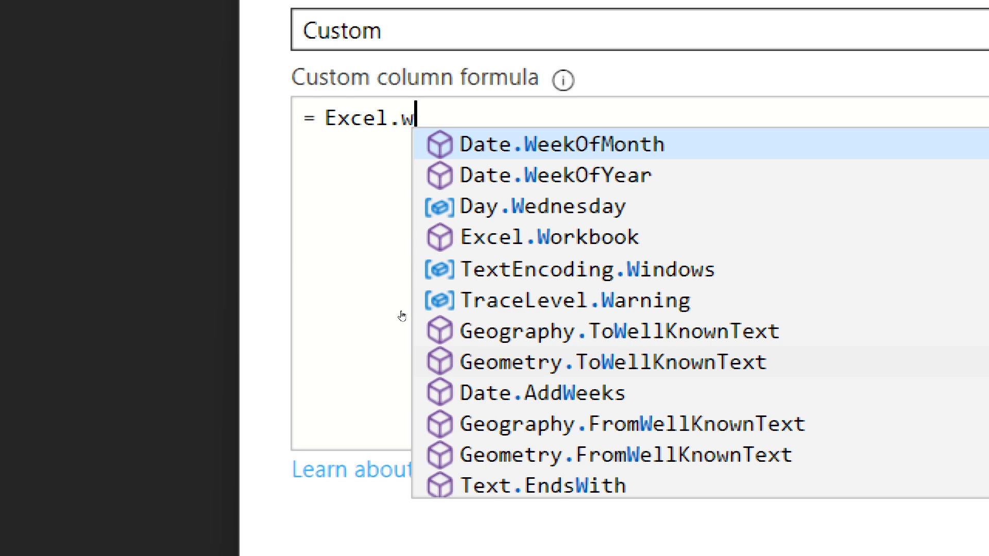
key("BackSpace")
type("Work")
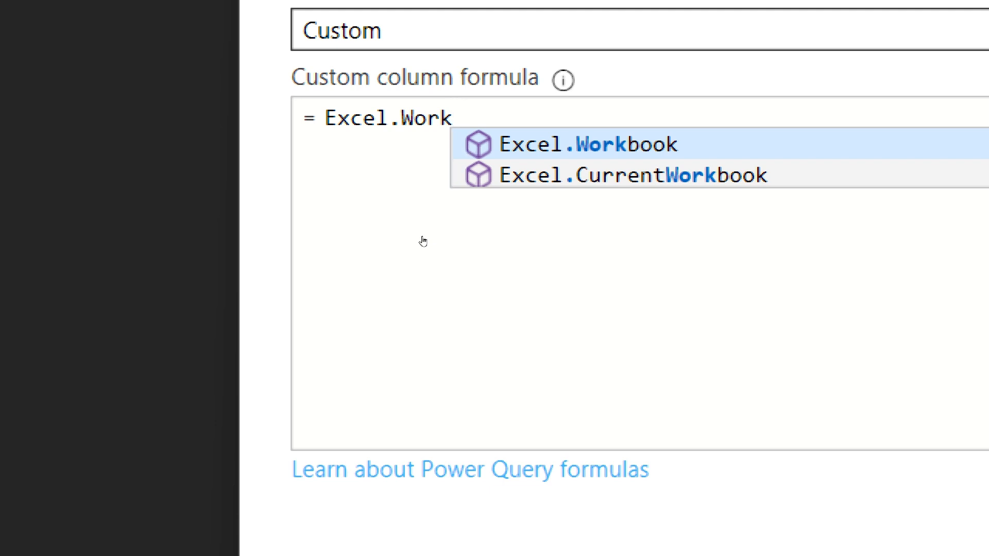
type("book")
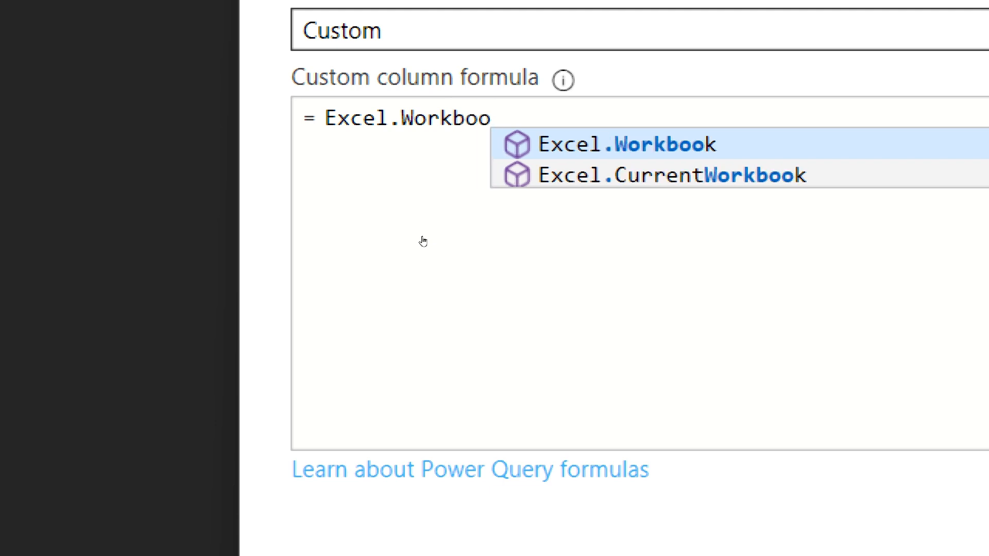
type("(")
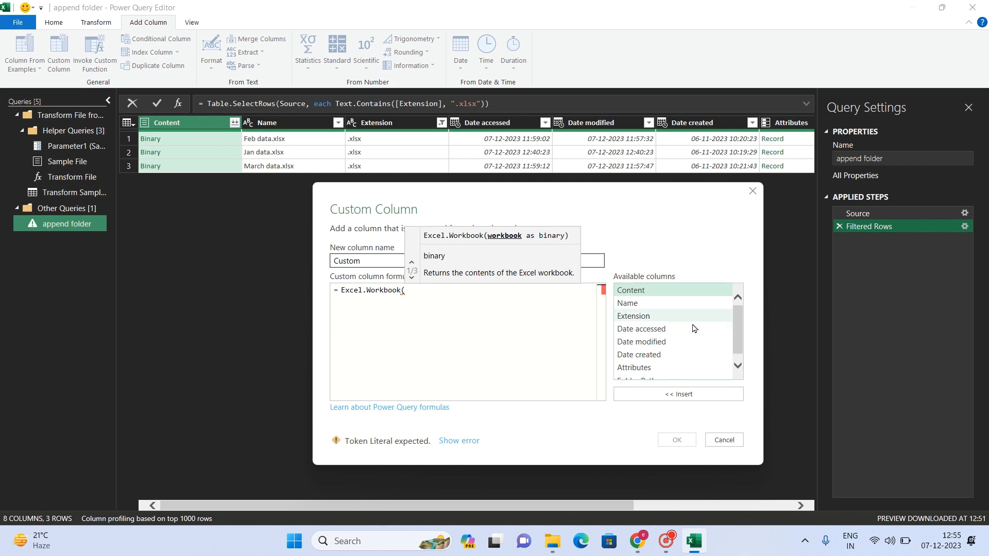
scroll(735, 335, "down", 1)
scroll(741, 319, "up", 1)
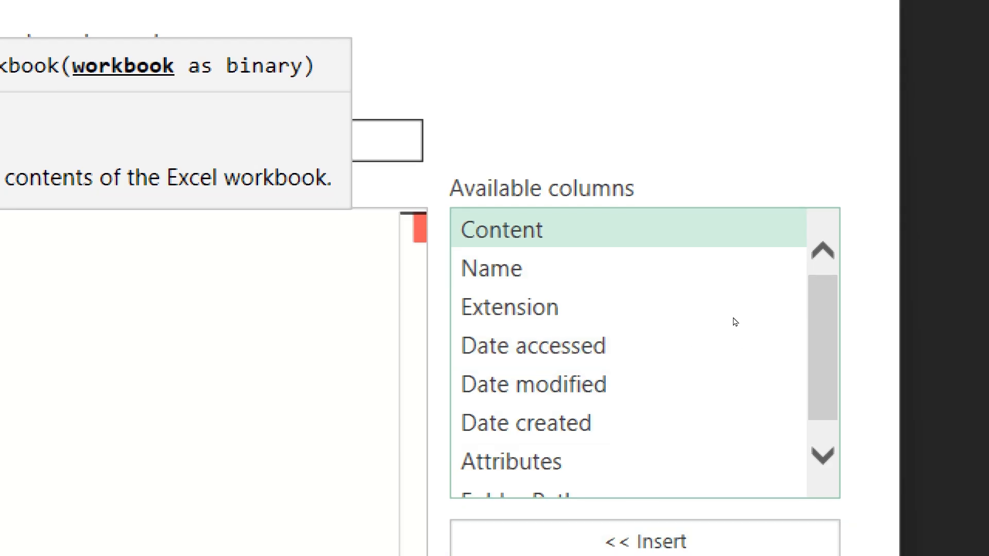
scroll(746, 329, "down", 1)
scroll(670, 296, "up", 1)
double_click(628, 229)
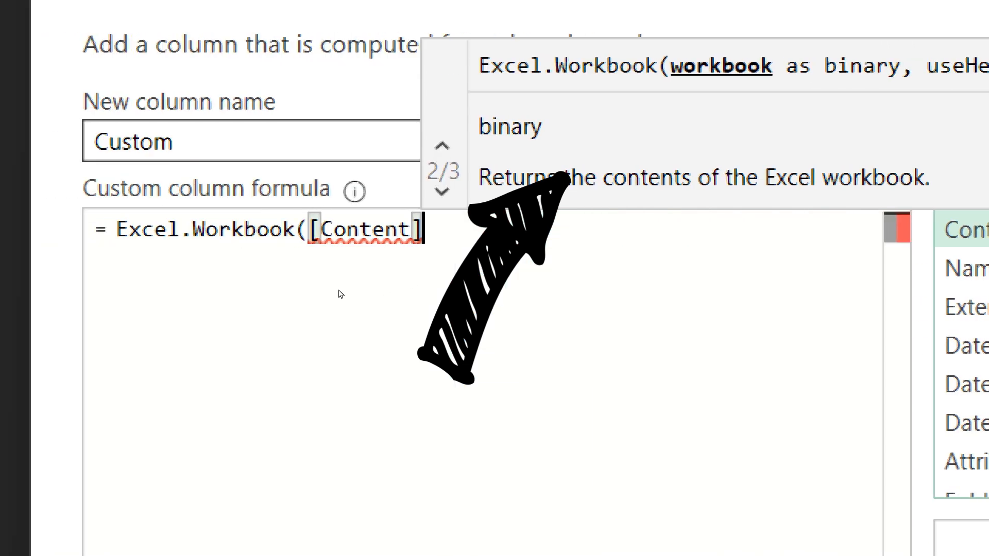
type(")")
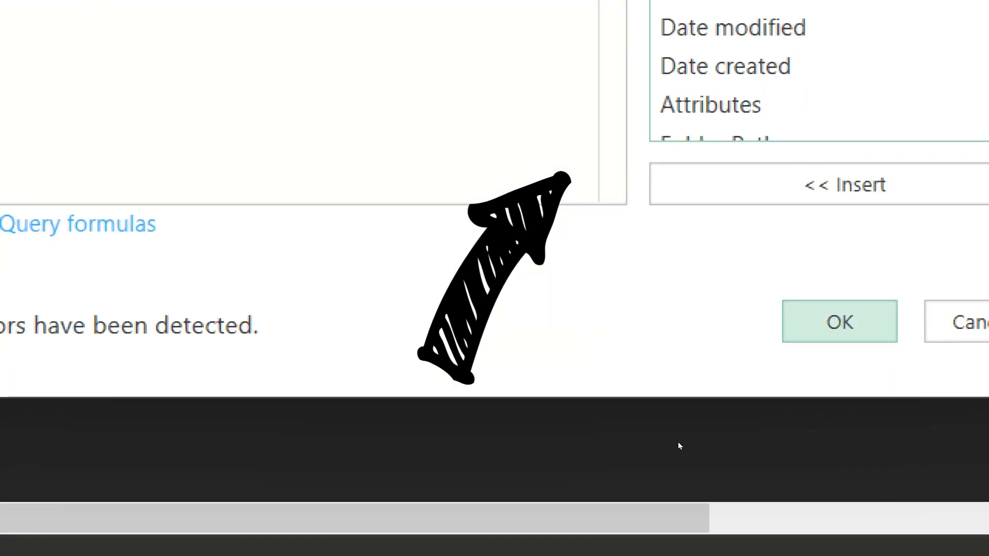
left_click(840, 322)
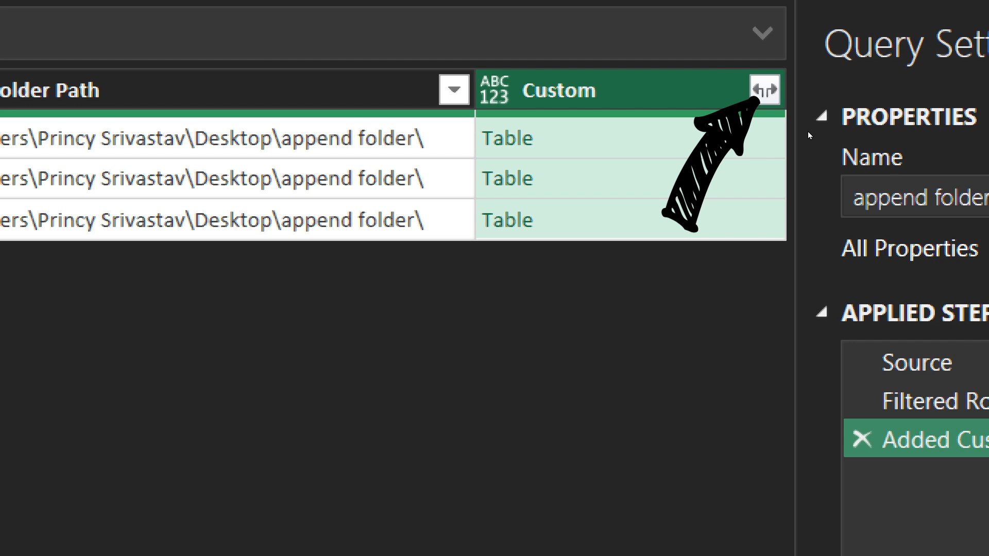
Step: Keep only the Content, Name and Custom columns and remove all other columns
mouse_move(808, 132)
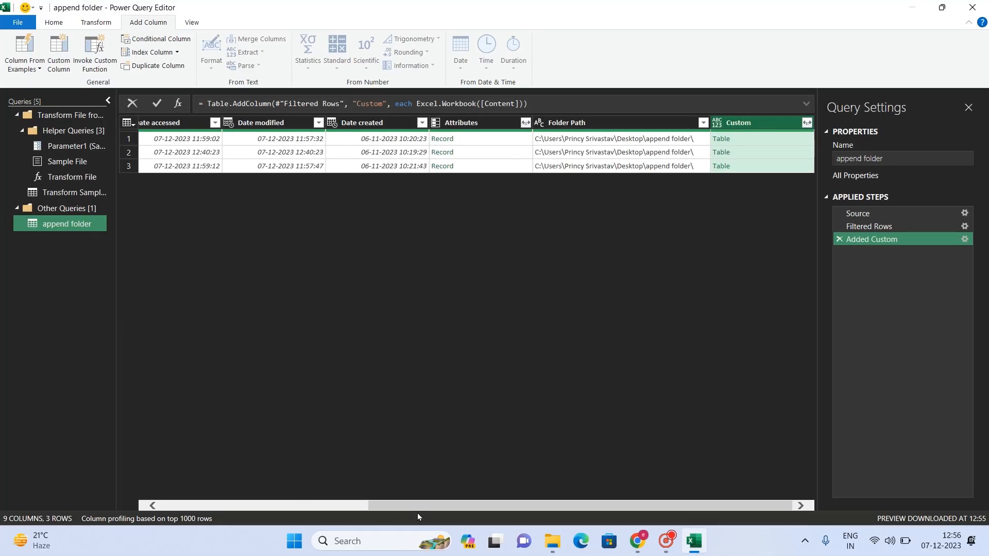
left_click_drag(409, 510, 147, 510)
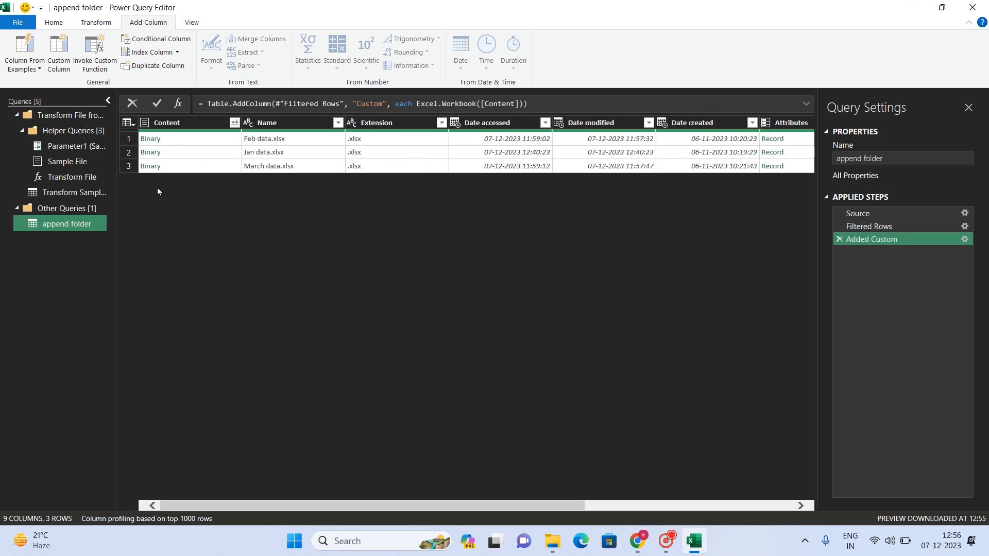
left_click(189, 127)
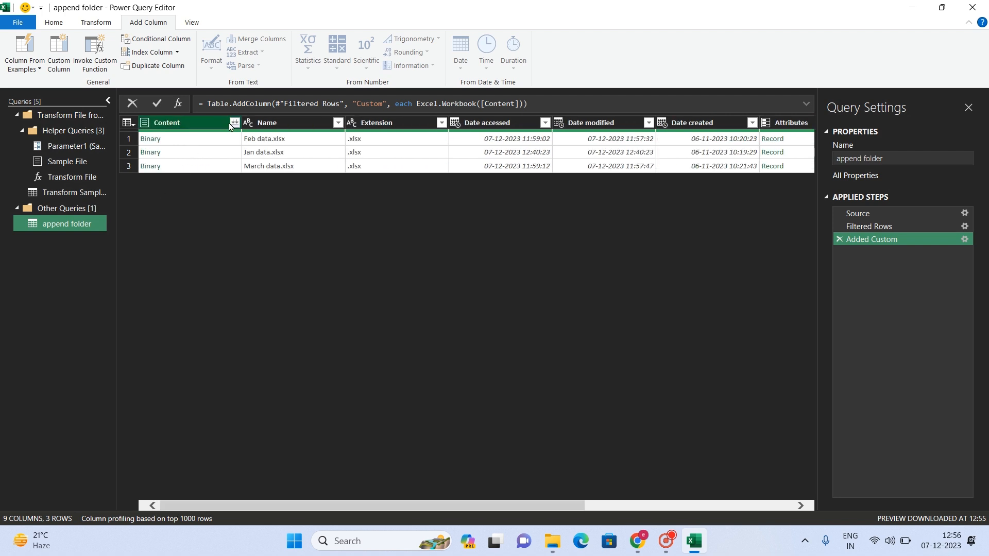
left_click(269, 127)
left_click(366, 129)
left_click(225, 124)
left_click(275, 124, "ctrl")
left_click_drag(572, 509, 833, 473)
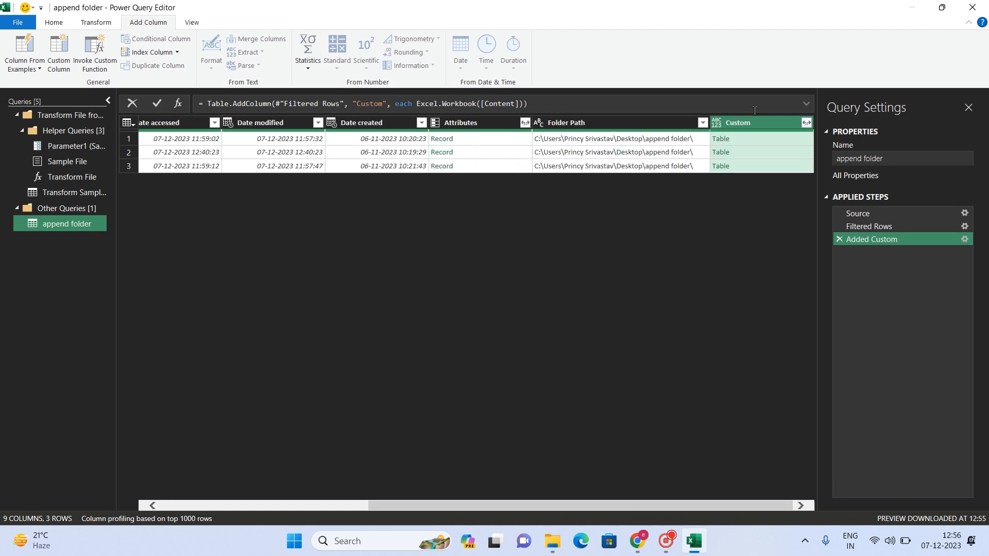
left_click(758, 126, "ctrl")
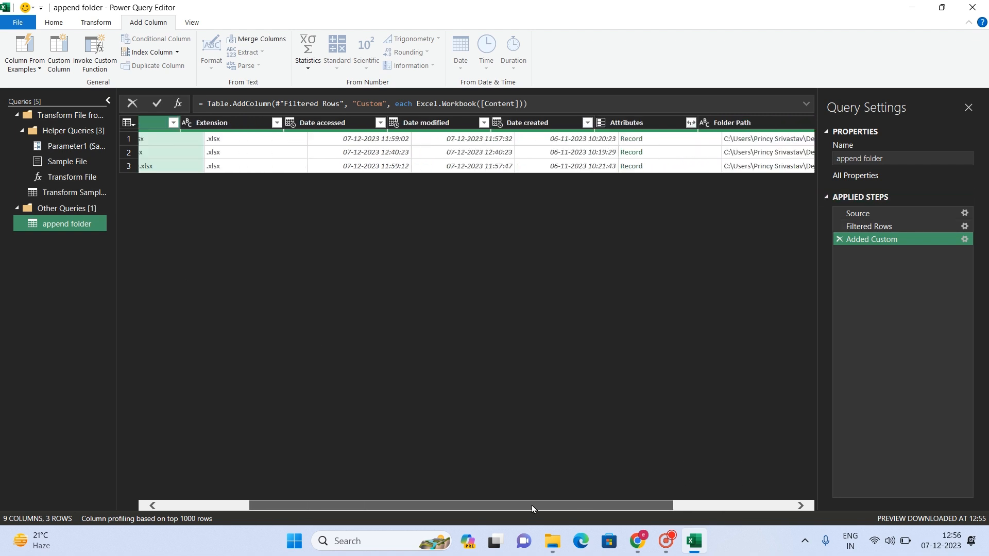
right_click(745, 127)
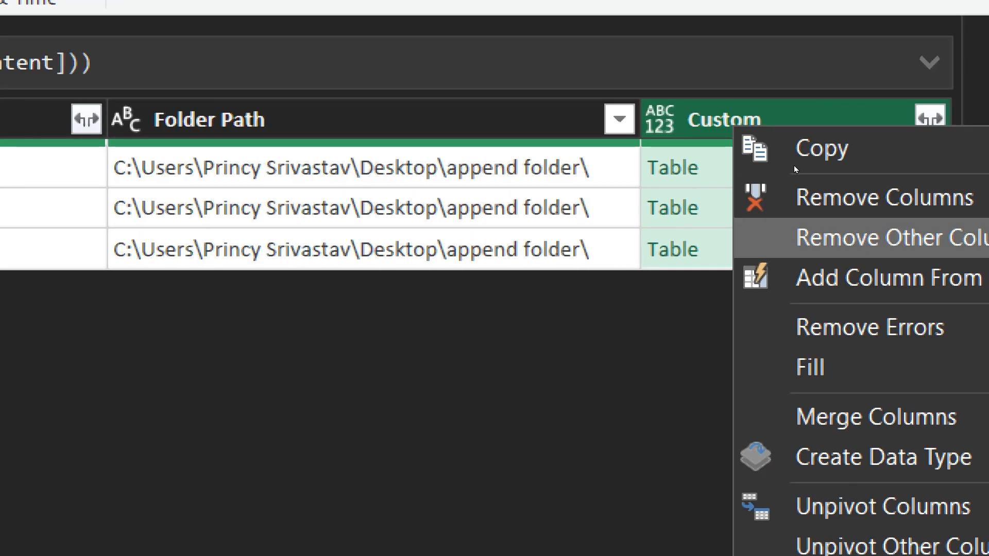
left_click(794, 163)
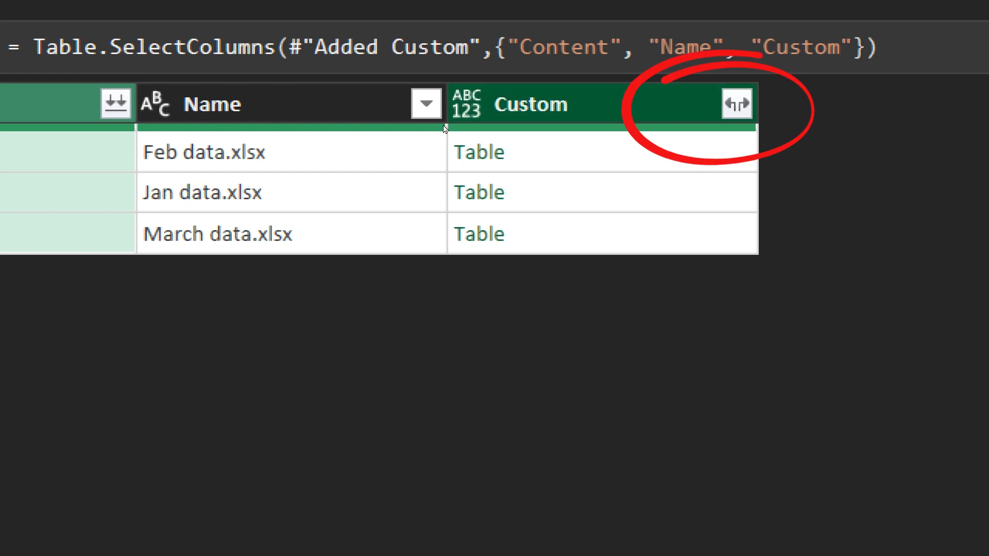
Step: Expand the Custom column with all its fields, without using the original column name as prefix
left_click(737, 104)
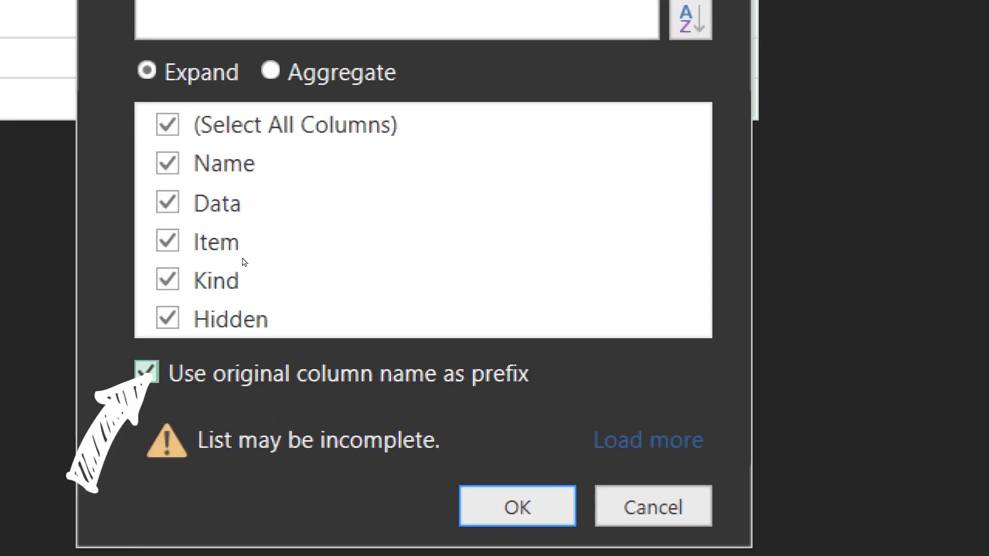
left_click(147, 372)
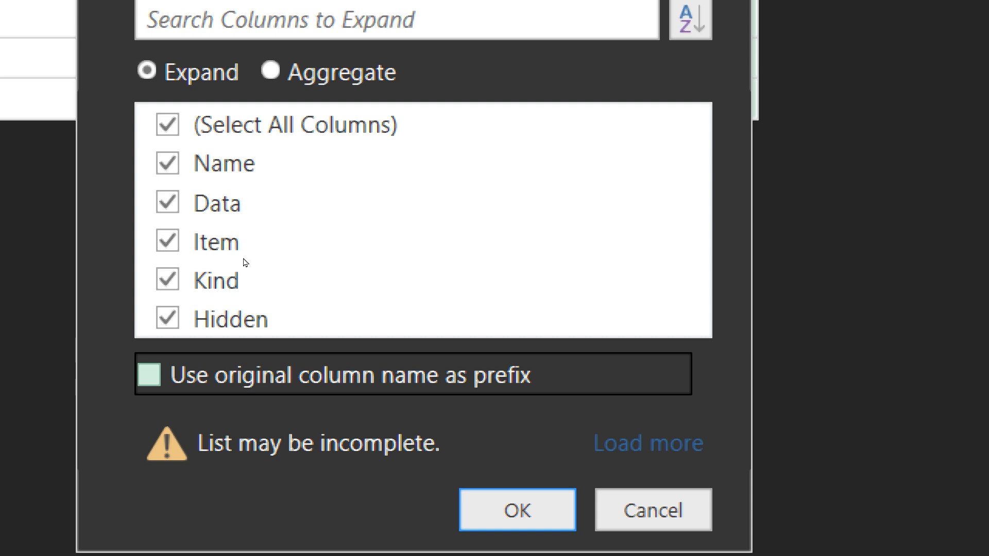
key("Return")
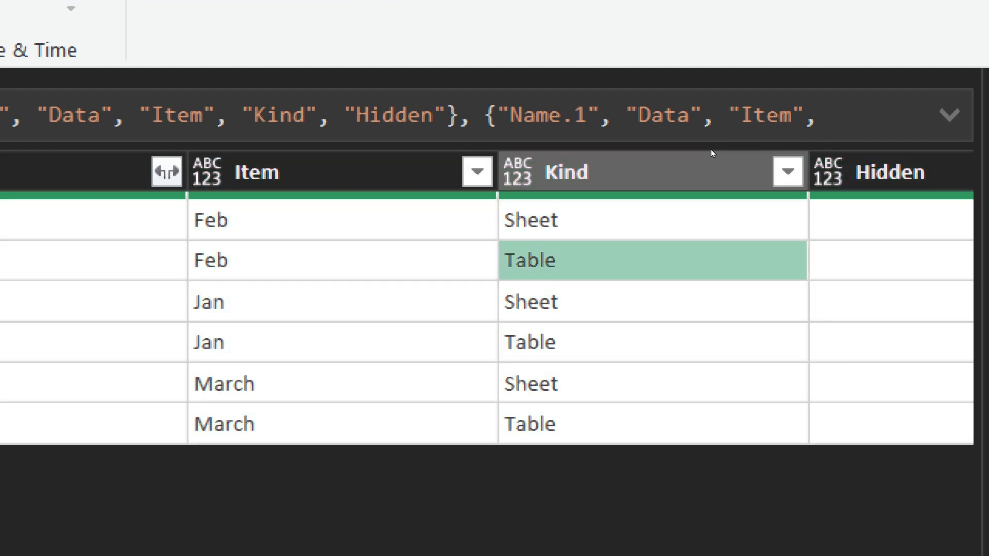
Step: Filter the Kind column to exclude Sheet and keep only Table rows
key("alt+Down")
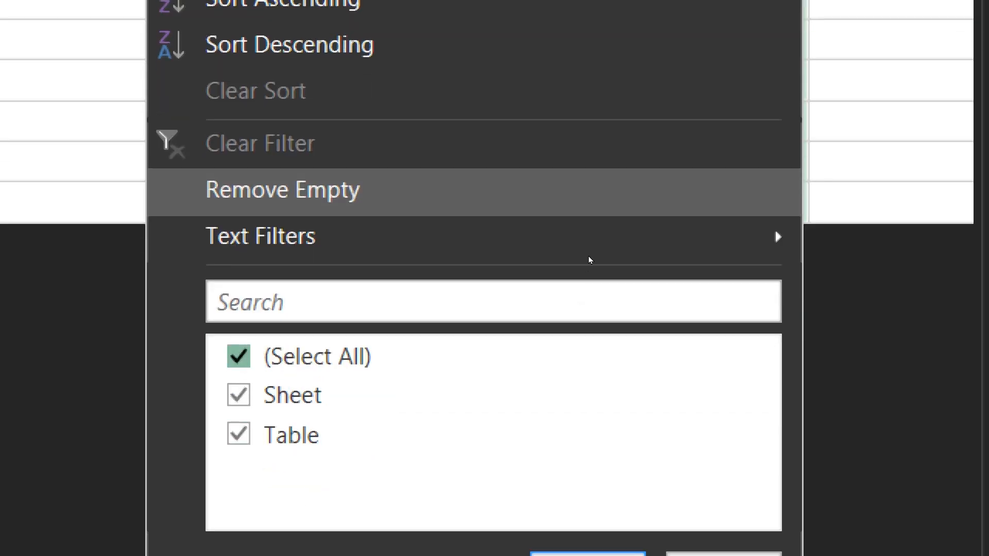
left_click(238, 356)
key("Down")
key("space")
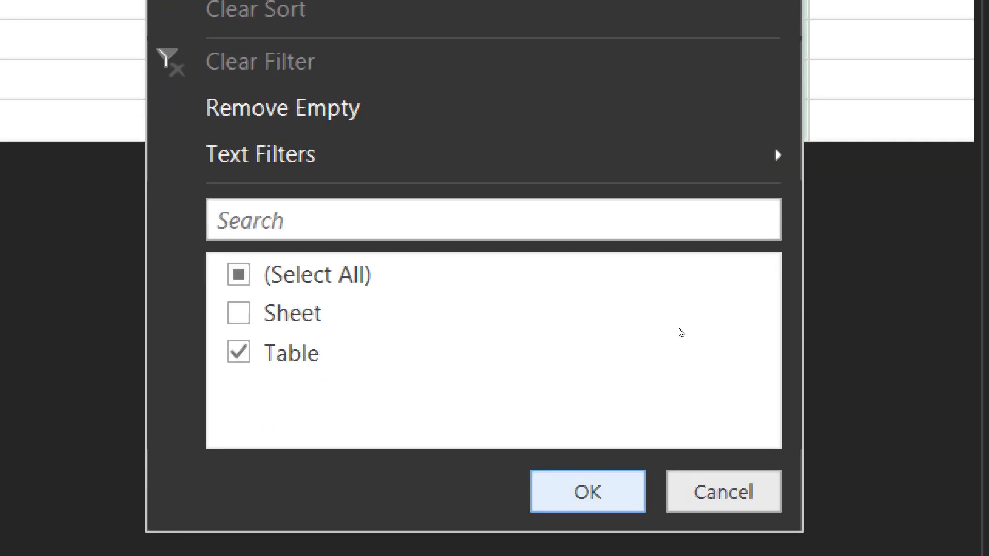
key("Return")
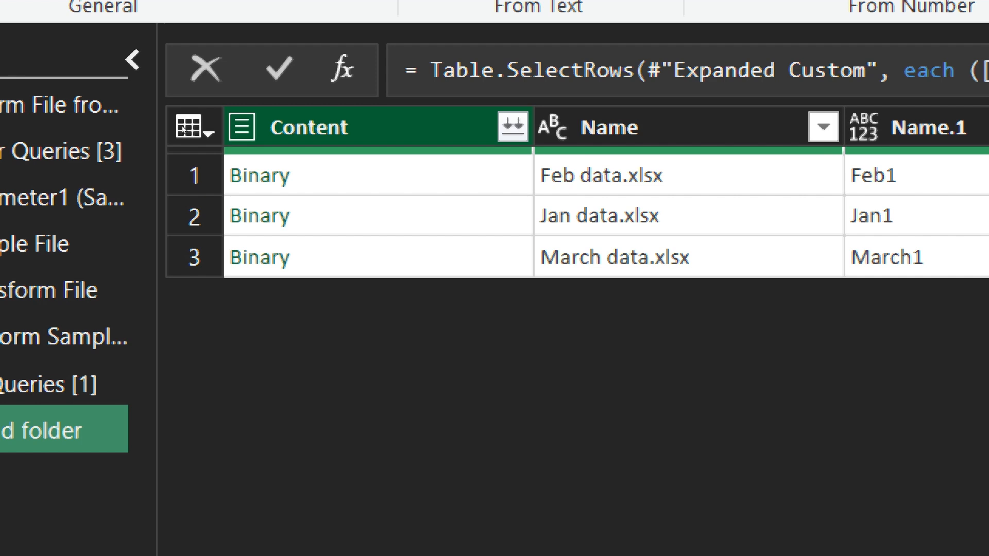
Step: Keep only the Name.1 and Data columns and remove all other columns from the query
left_click(329, 128)
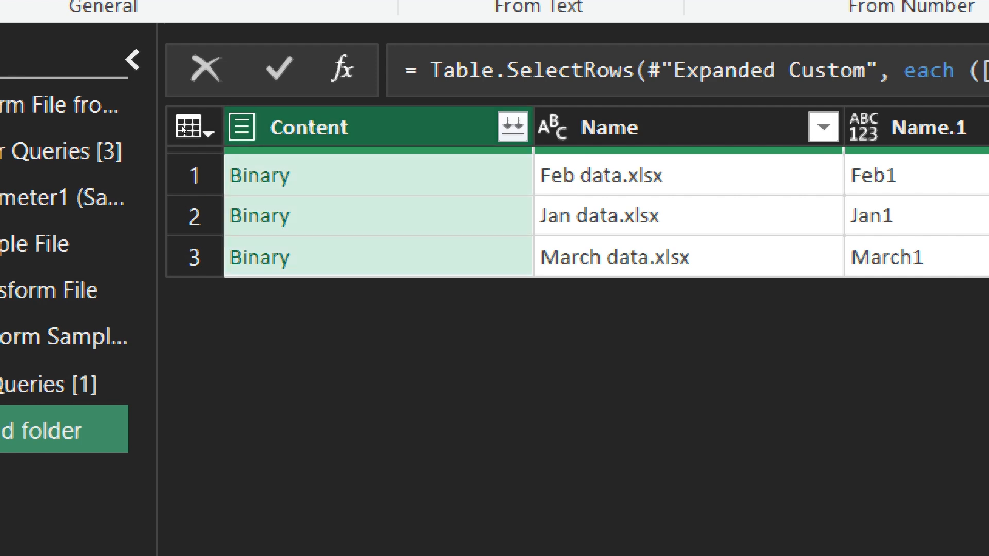
left_click(639, 127, "ctrl")
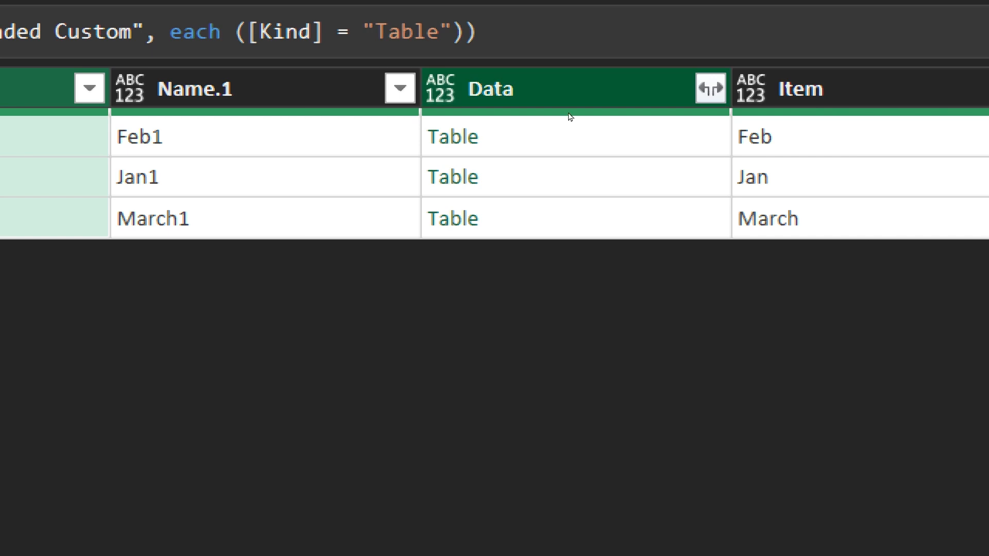
left_click(195, 89)
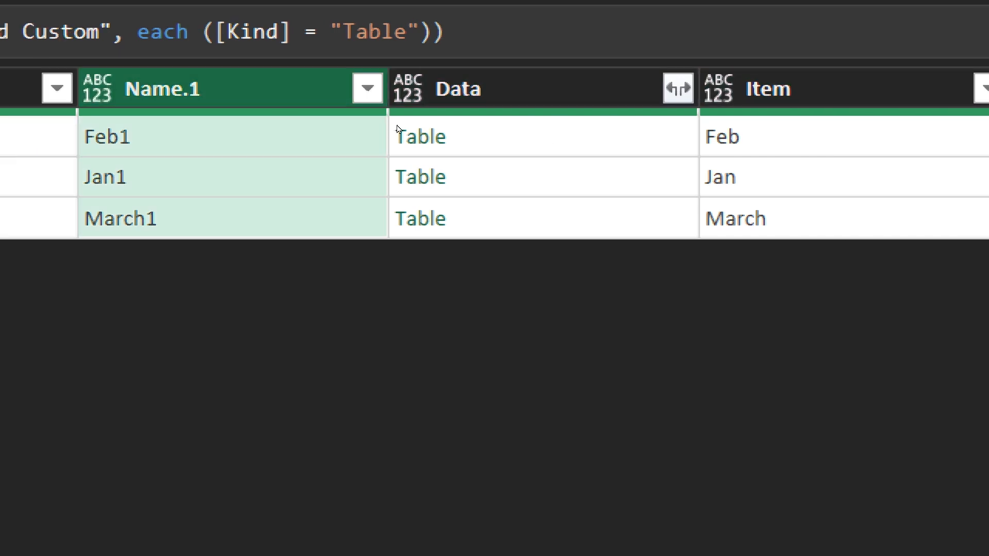
left_click(454, 121, "ctrl")
right_click(498, 125)
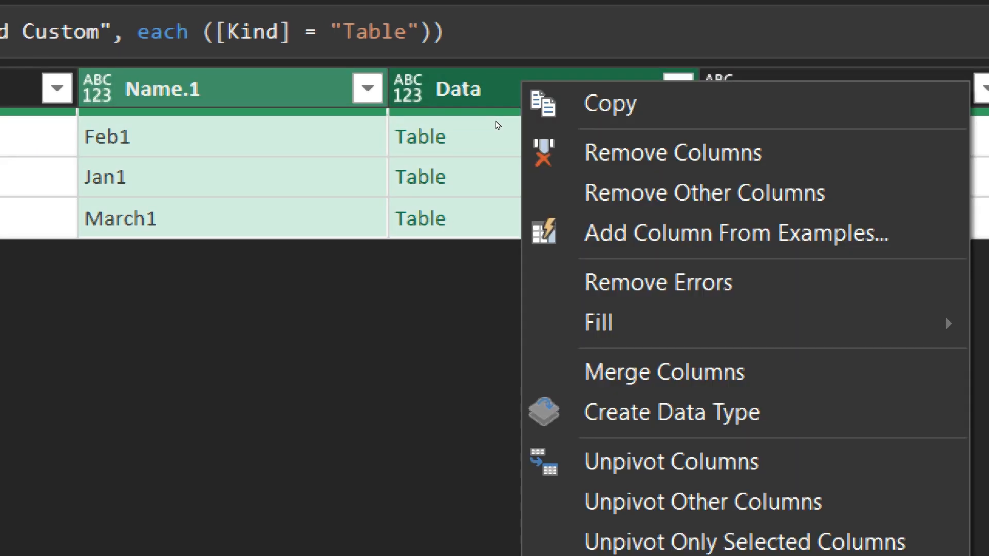
left_click(564, 191)
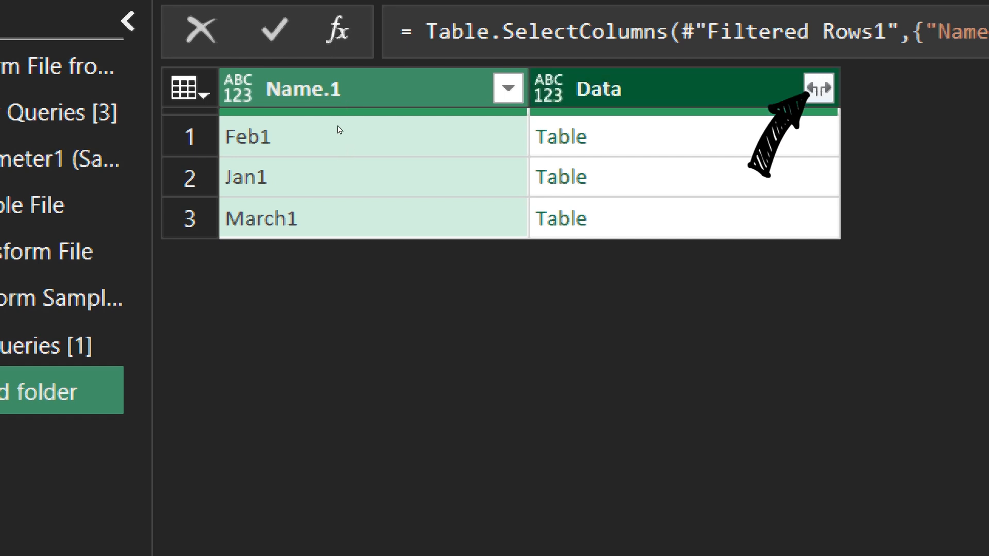
Step: Expand the tables in the Data column into their individual columns, without a column name prefix
left_click(819, 89)
key("Return")
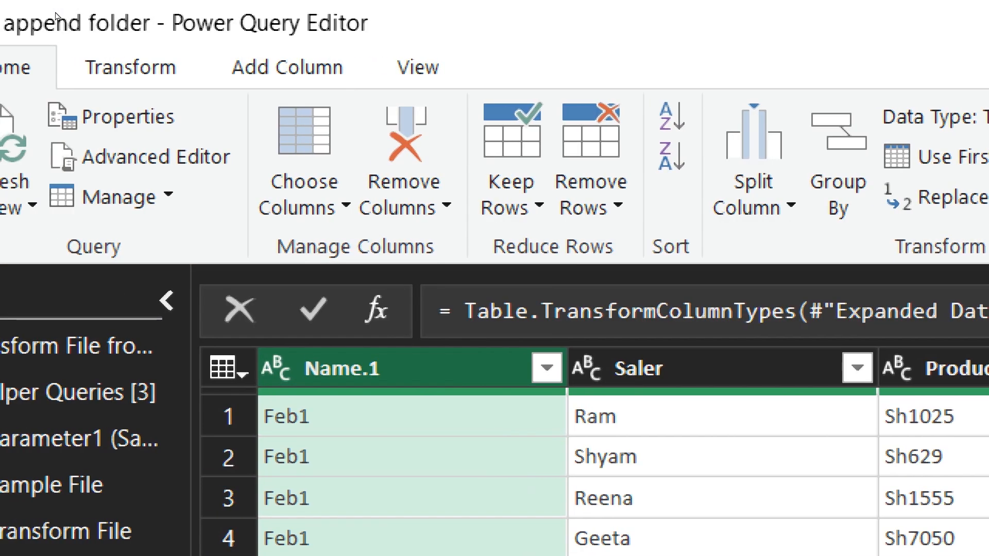
Step: Check the detected data types of the Name.1, Saler, Product_id, Sale and Date columns
left_click(152, 53)
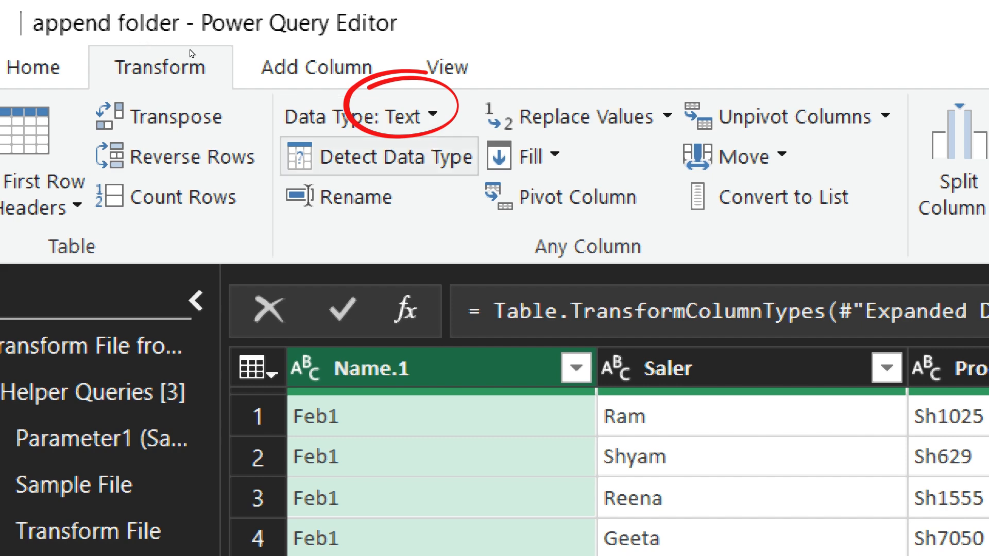
left_click(737, 369)
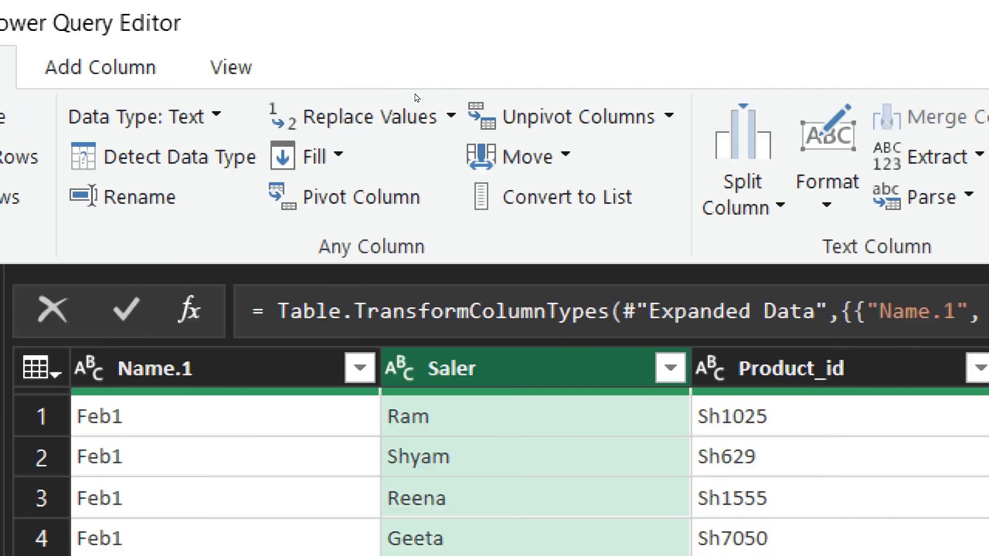
left_click(796, 369)
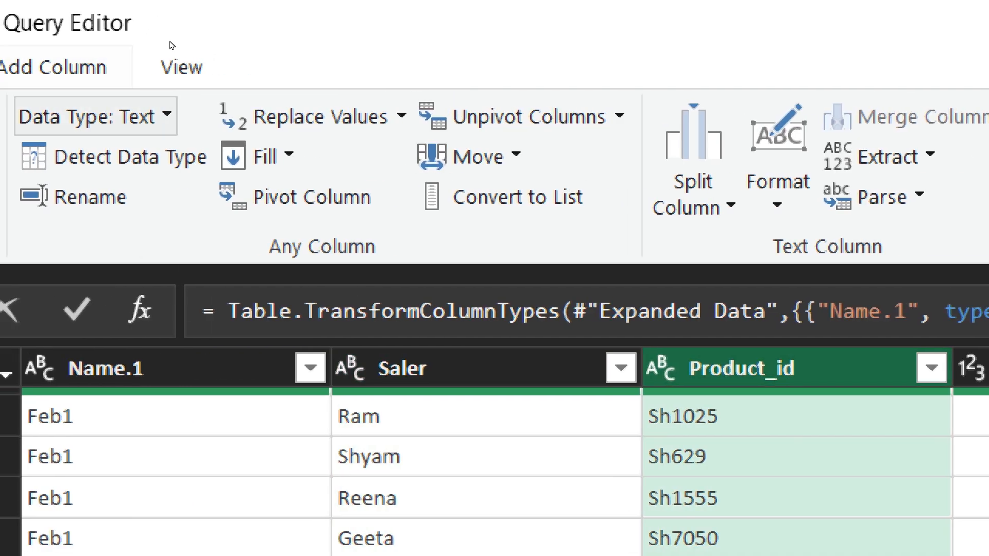
left_click(833, 368)
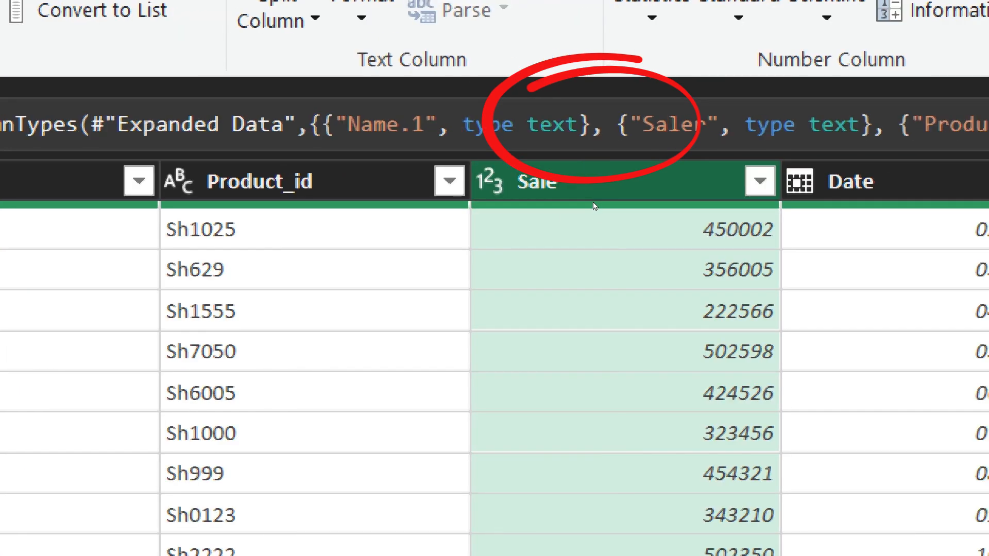
left_click(830, 182)
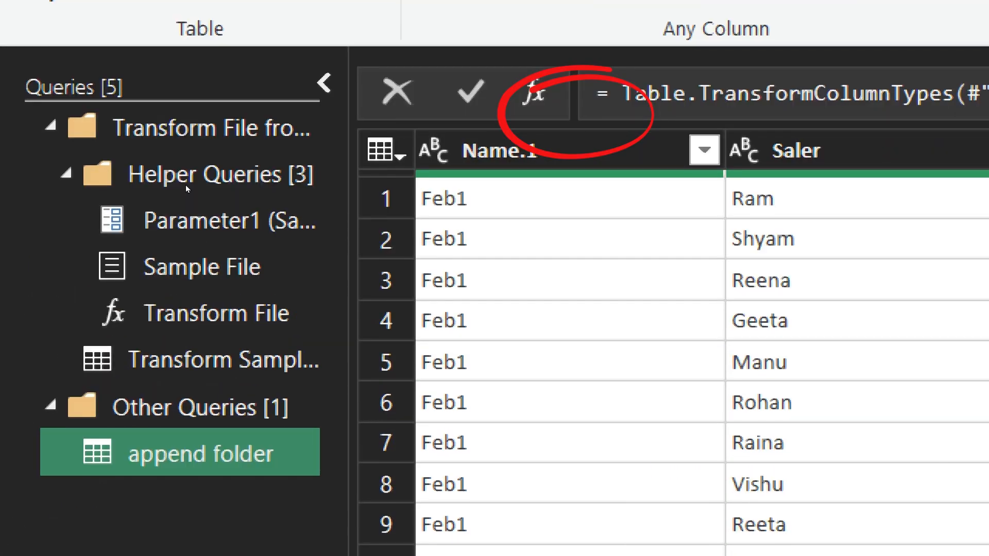
Step: Replace the value 1 with nothing in the Name.1 column so only the month names are kept
left_click(454, 538)
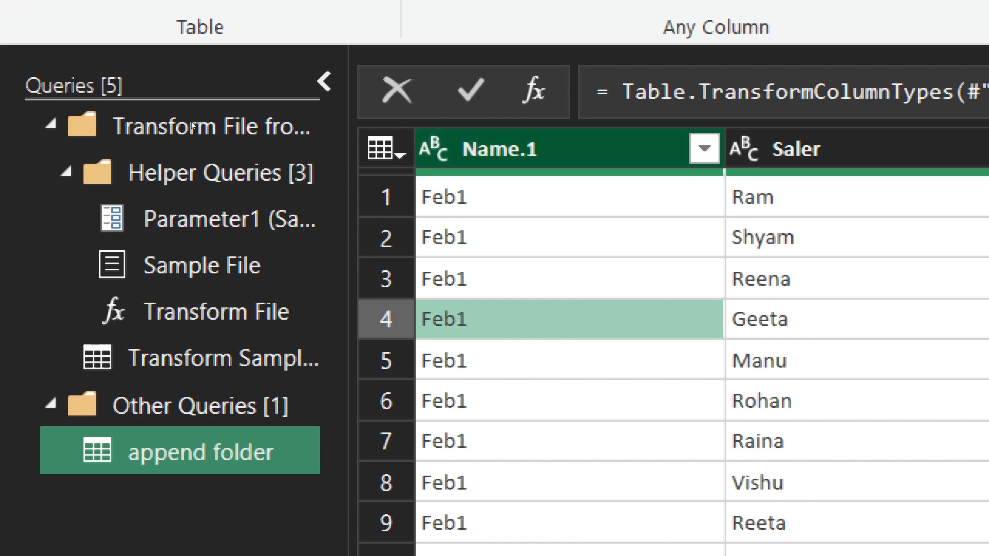
left_click(580, 151)
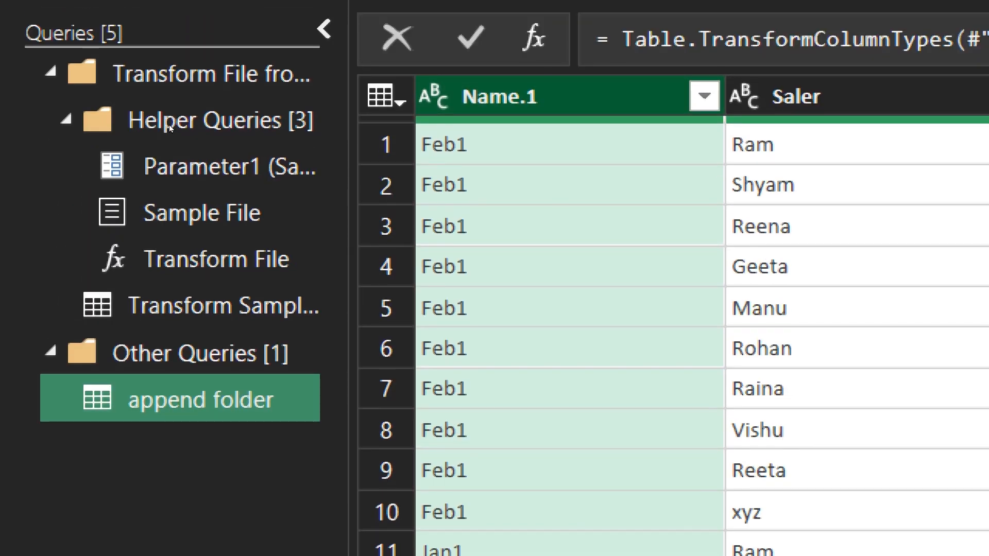
right_click(505, 97)
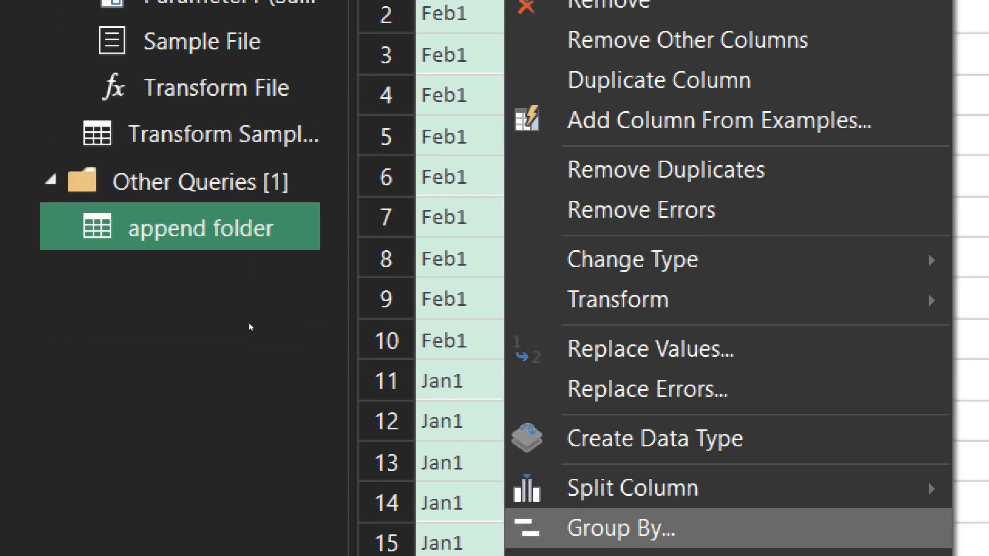
key("Return")
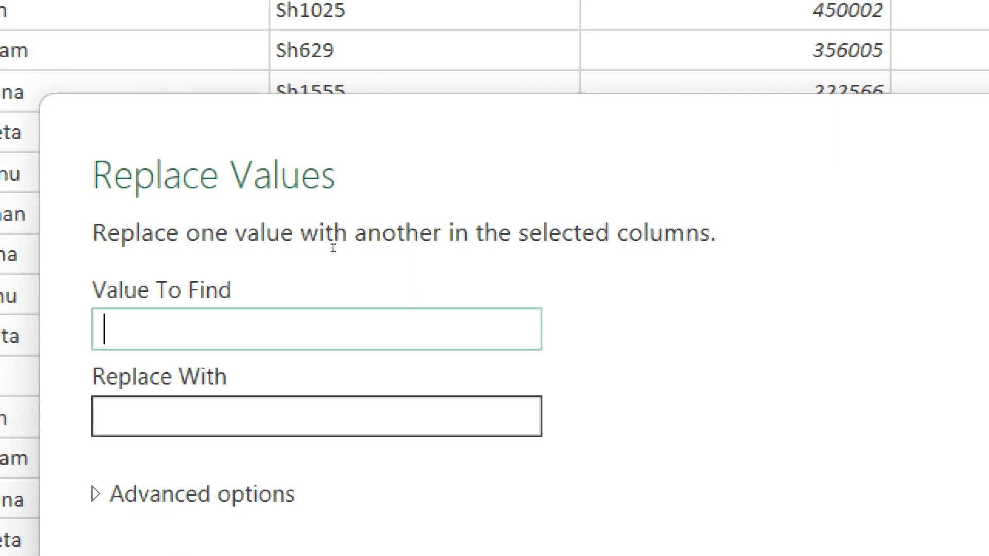
type("1")
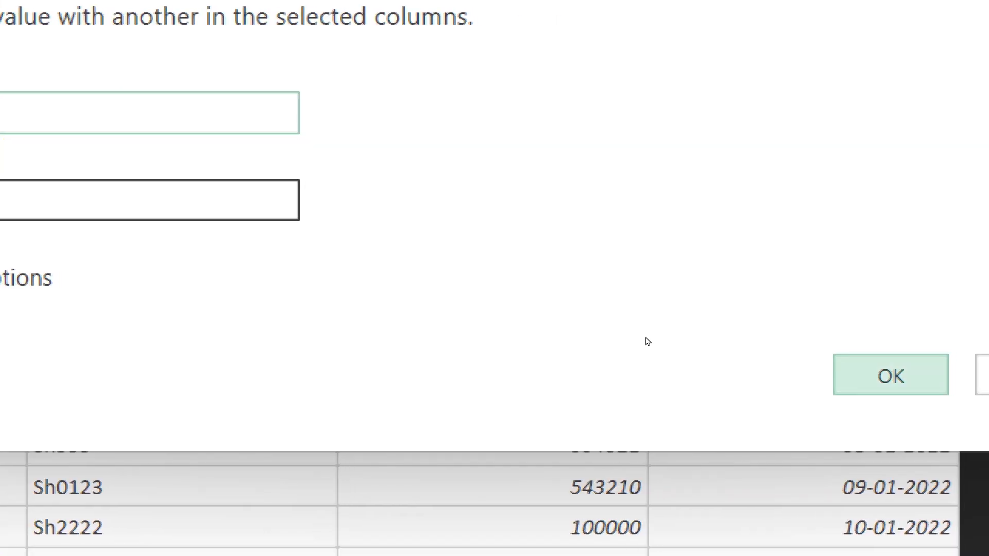
left_click(905, 376)
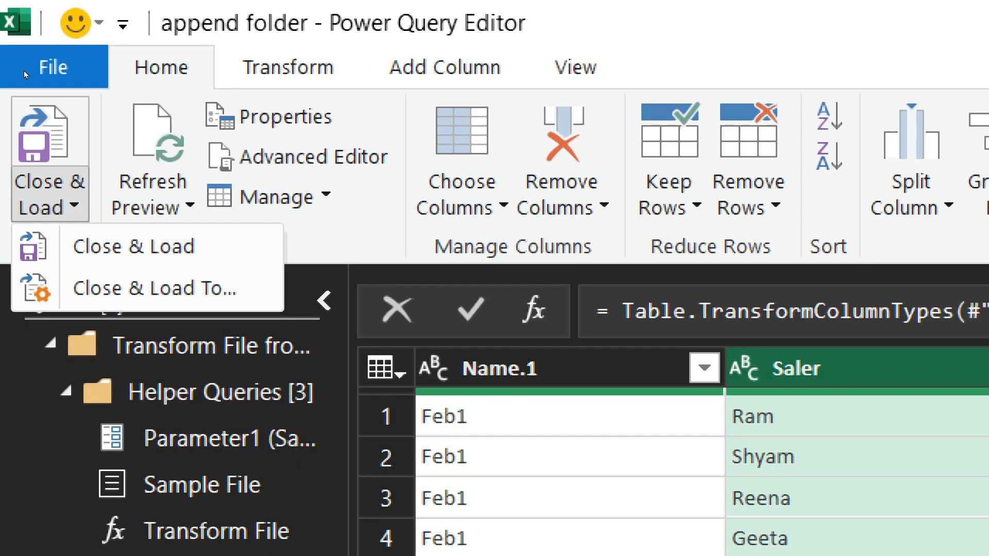
Step: Close the query editor and load the query as a table into the existing worksheet at cell A1
left_click(42, 113)
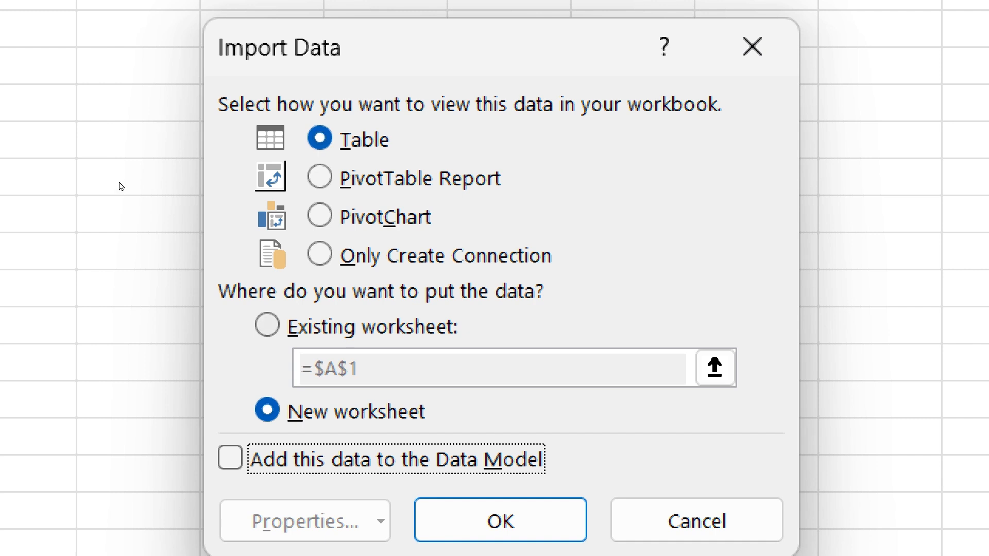
key("alt+e")
key("Return")
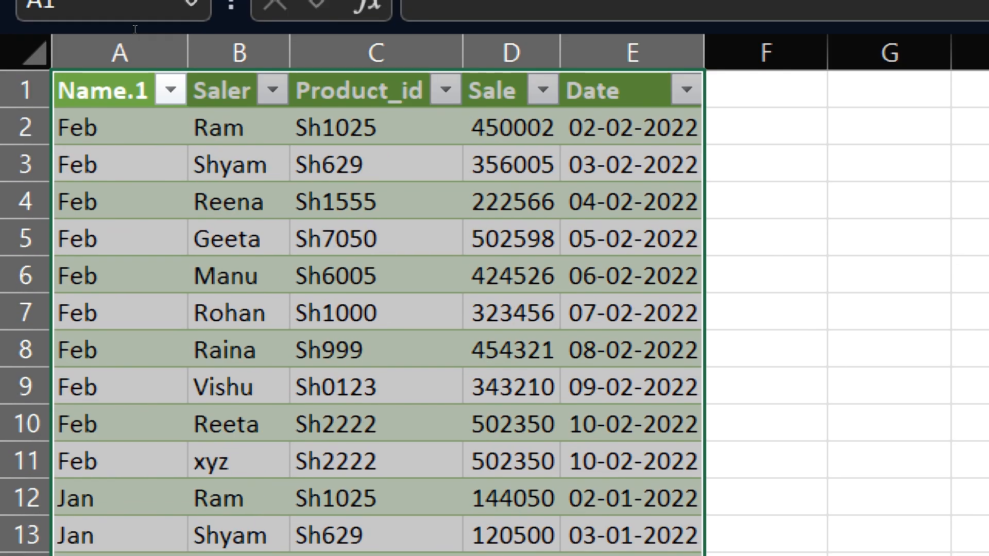
left_click(371, 201)
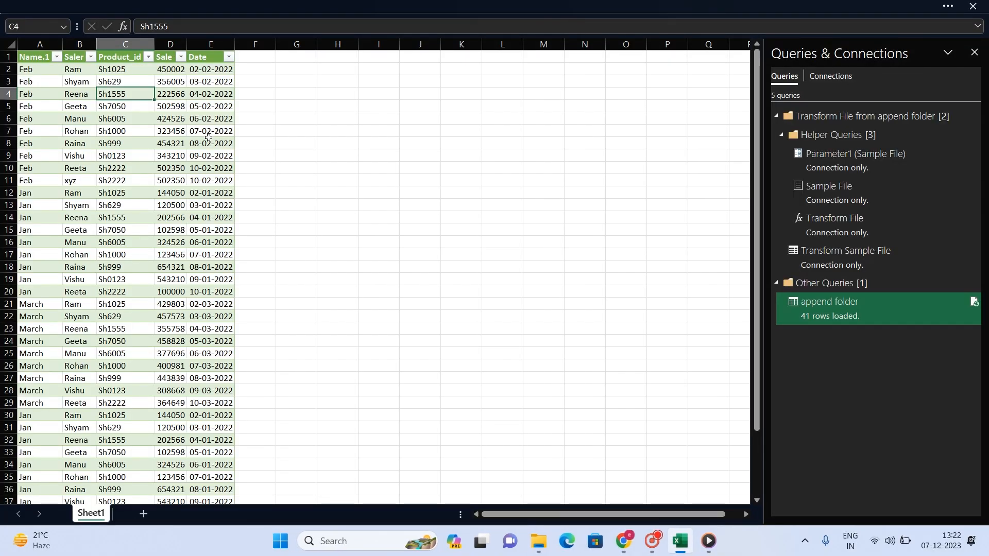
Step: Open the Feb data workbook from the append folder on the desktop and check its table name
key("super+d")
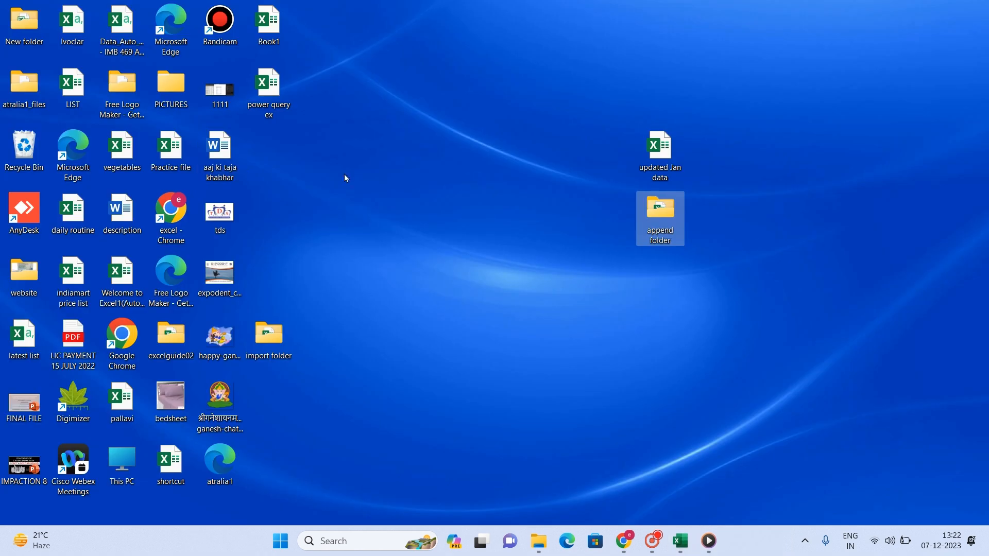
double_click(663, 228)
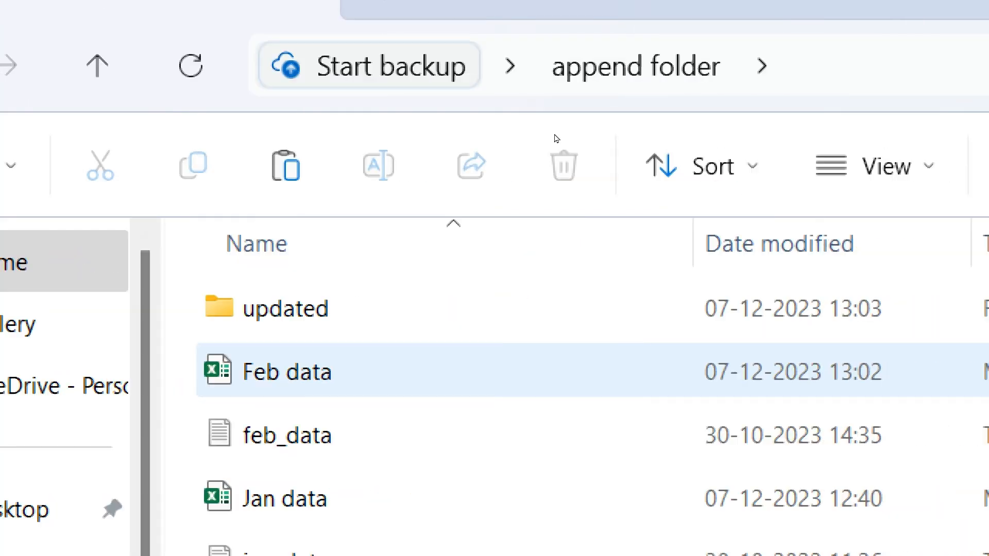
left_click(352, 367)
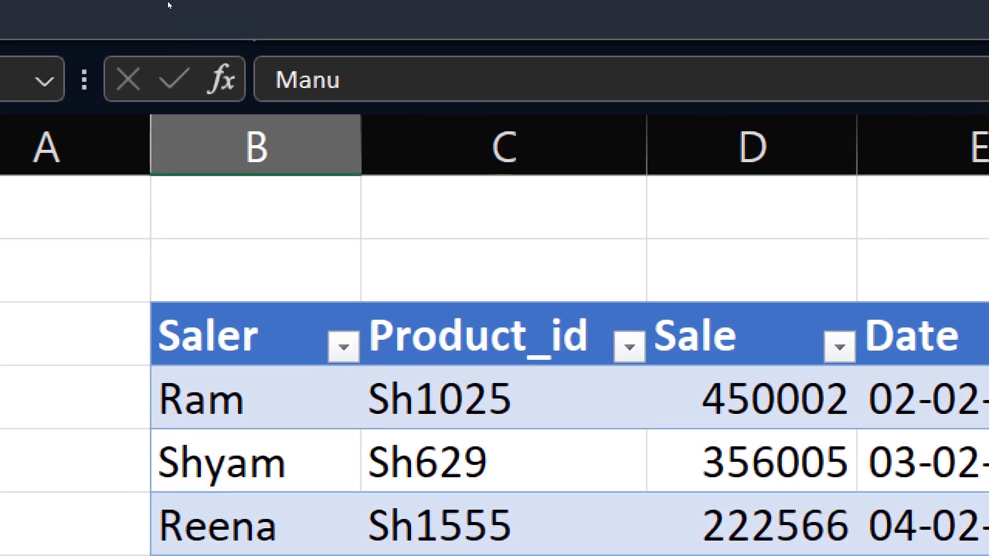
left_click(60, 3)
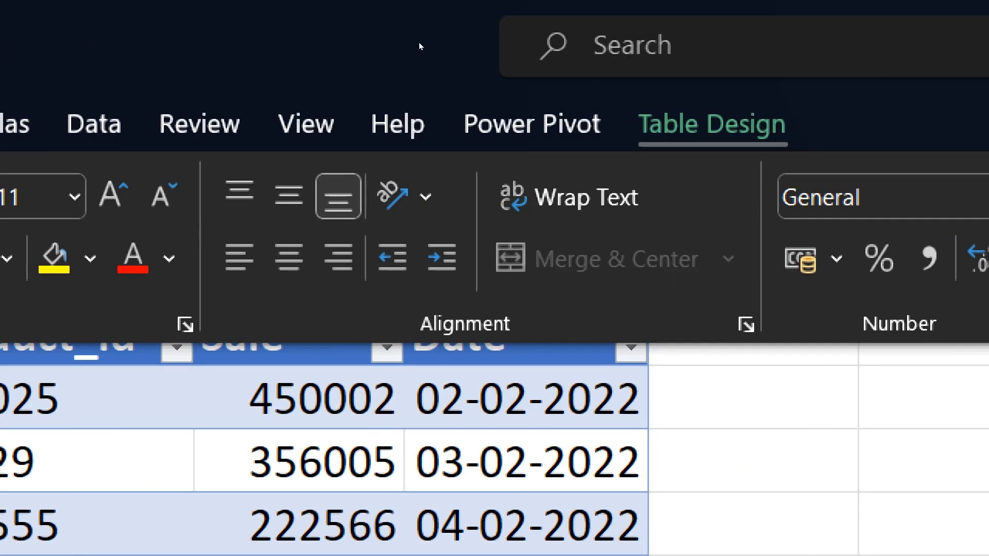
left_click(712, 124)
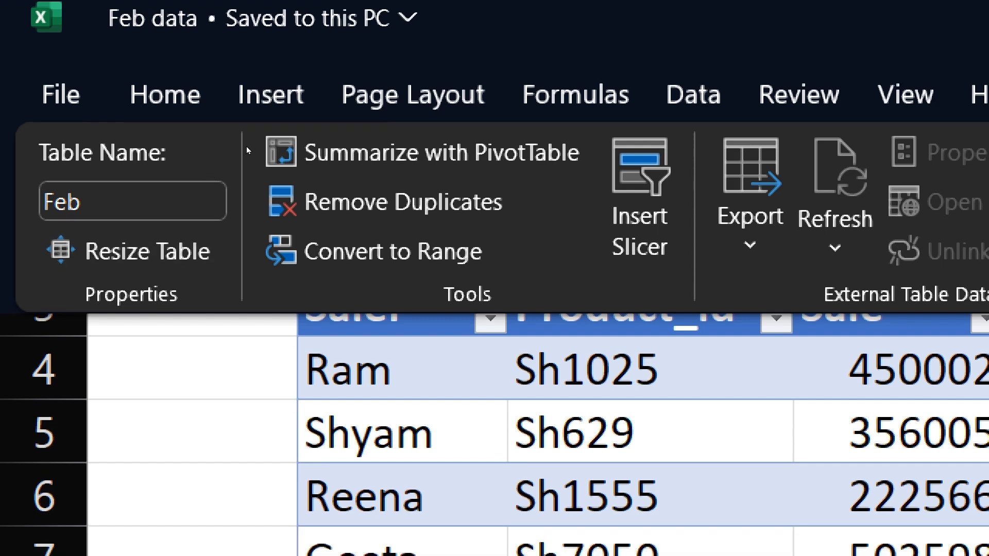
left_click(246, 176)
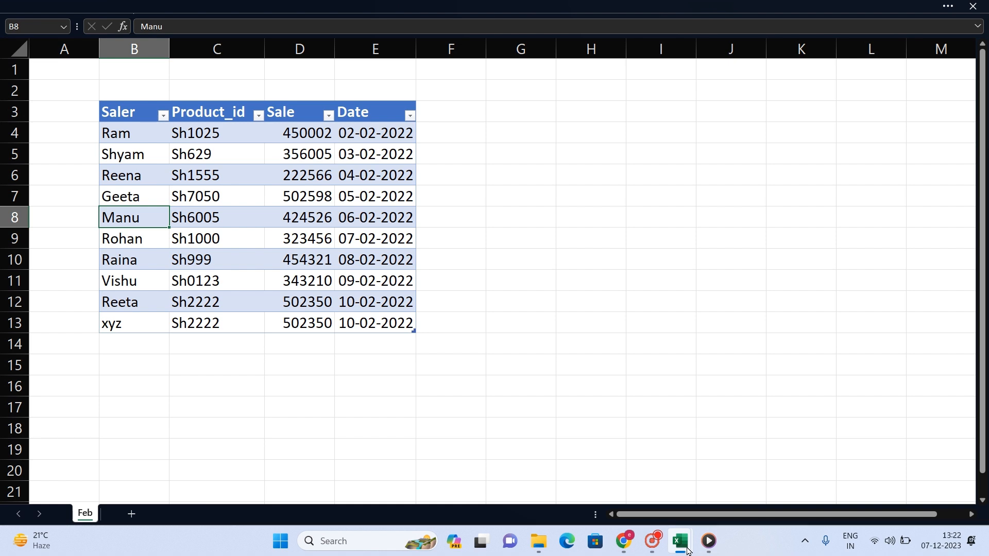
Step: Review the append folder's files and the append folder query loaded in the combined workbook
mouse_move(688, 551)
left_click(621, 494)
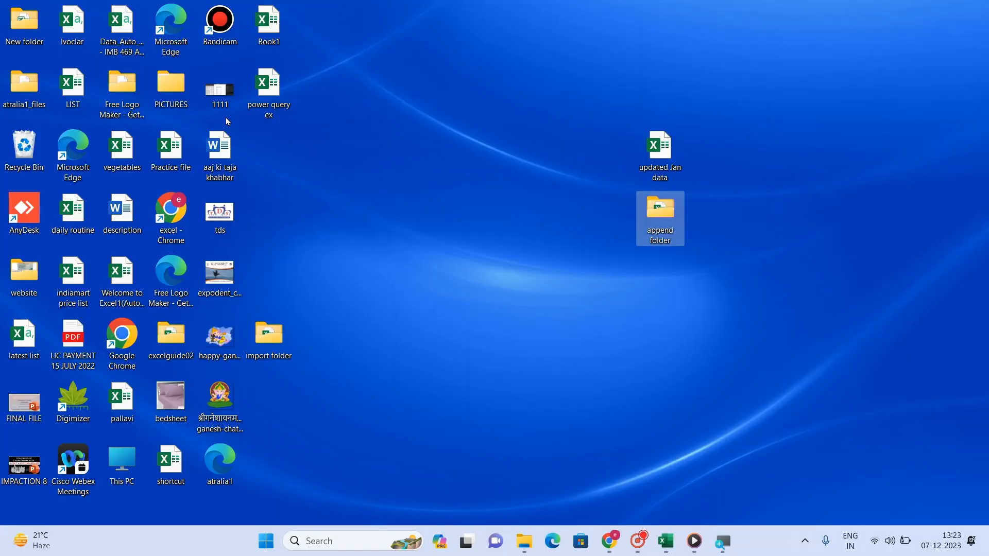
mouse_move(539, 540)
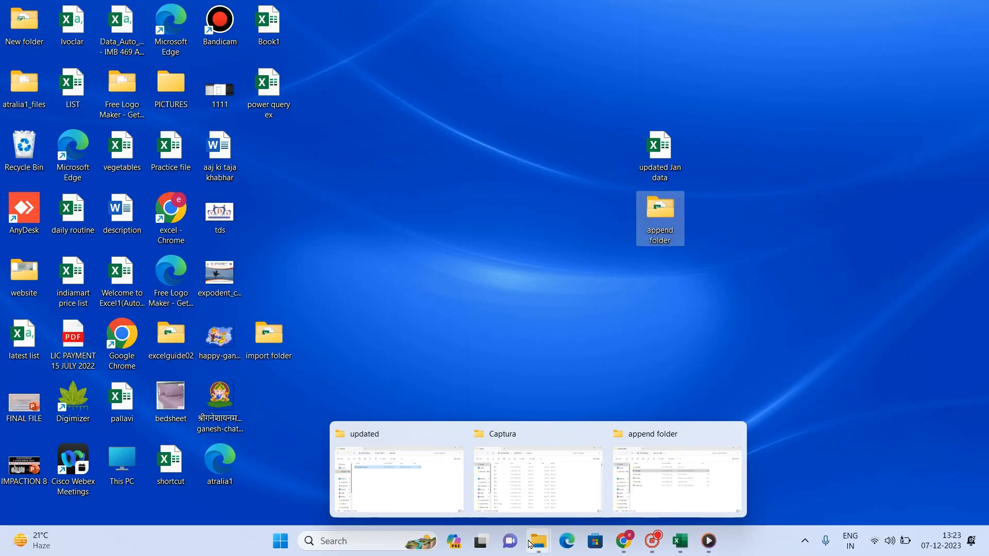
left_click(665, 498)
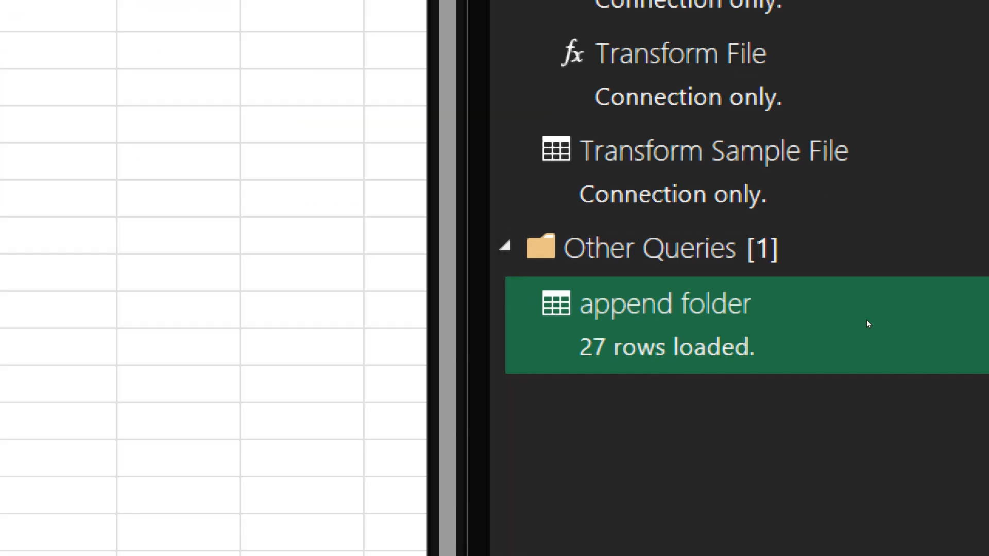
mouse_move(868, 321)
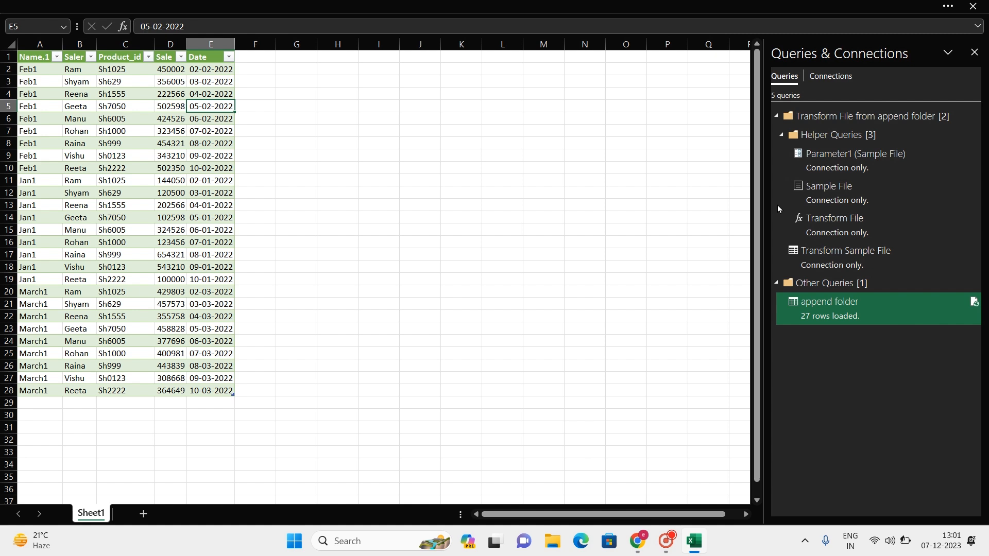
Step: Open the Feb data workbook from the append folder on the desktop
key("super+d")
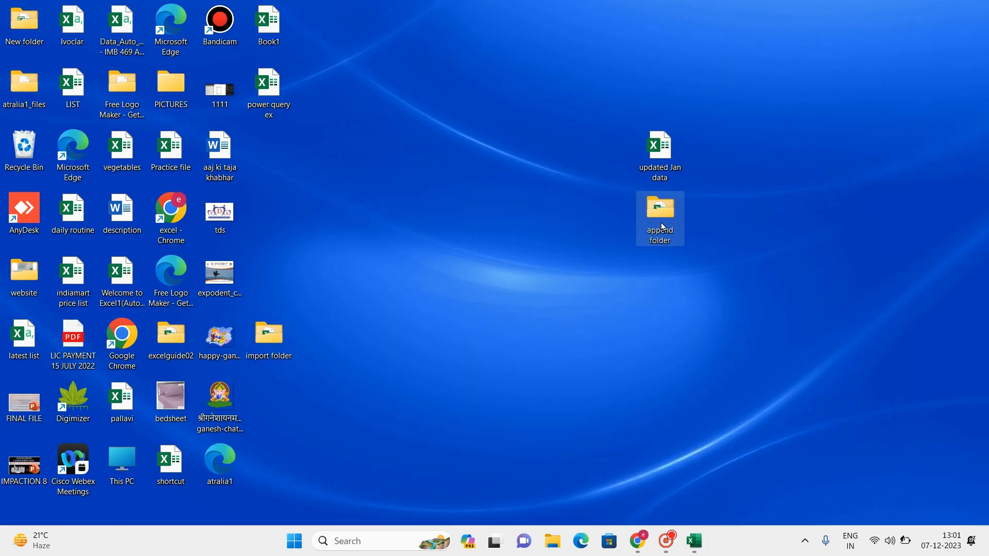
double_click(662, 227)
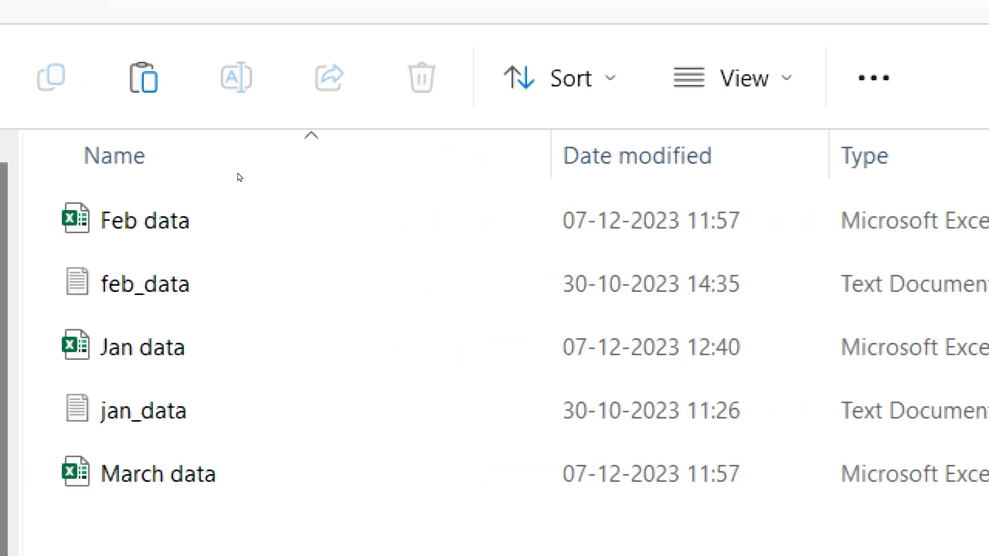
double_click(234, 219)
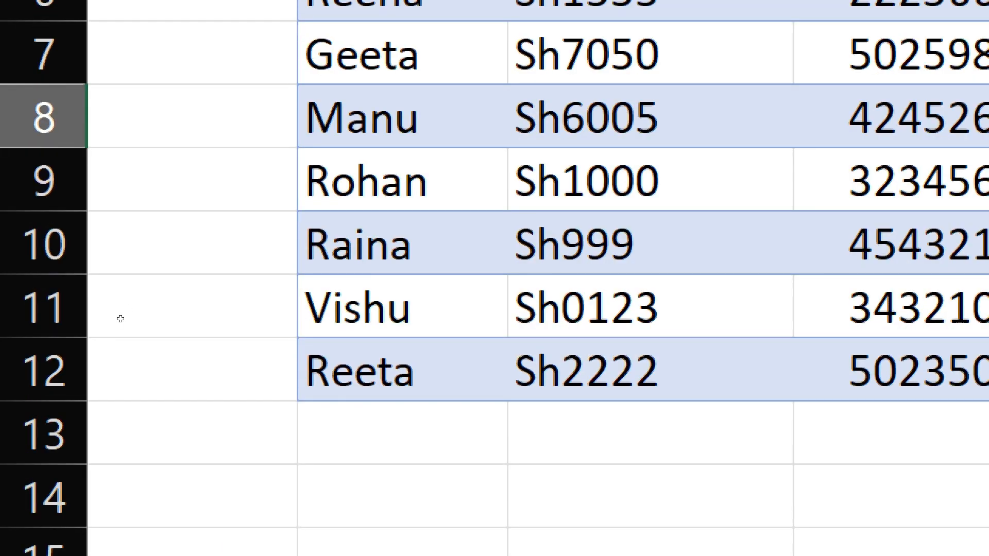
Step: Add a row for saler xyz below the table, fill its Product_id, Sale and Date from the row above, and close the workbook
left_click(402, 433)
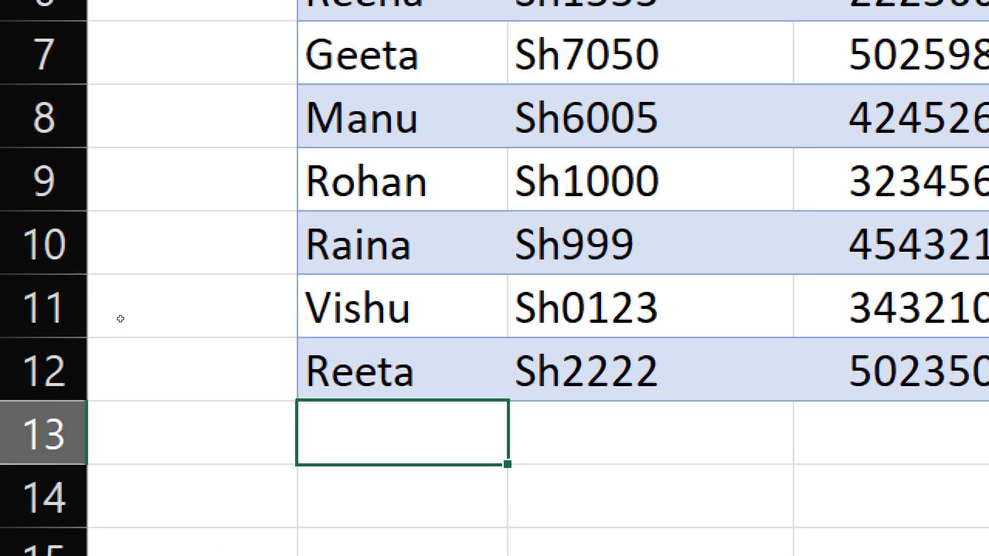
type("xyz")
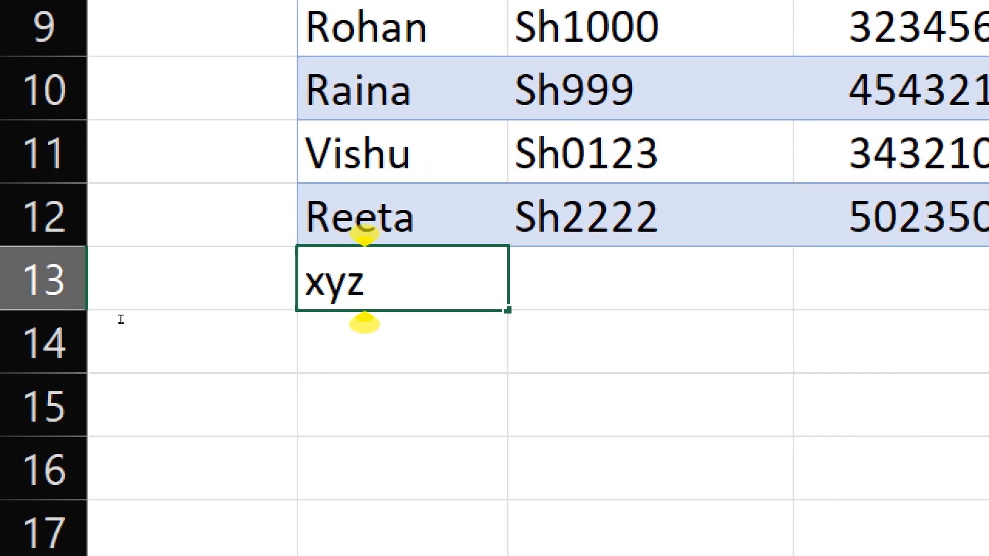
key("Tab")
key("shift+Right")
key("shift+Right")
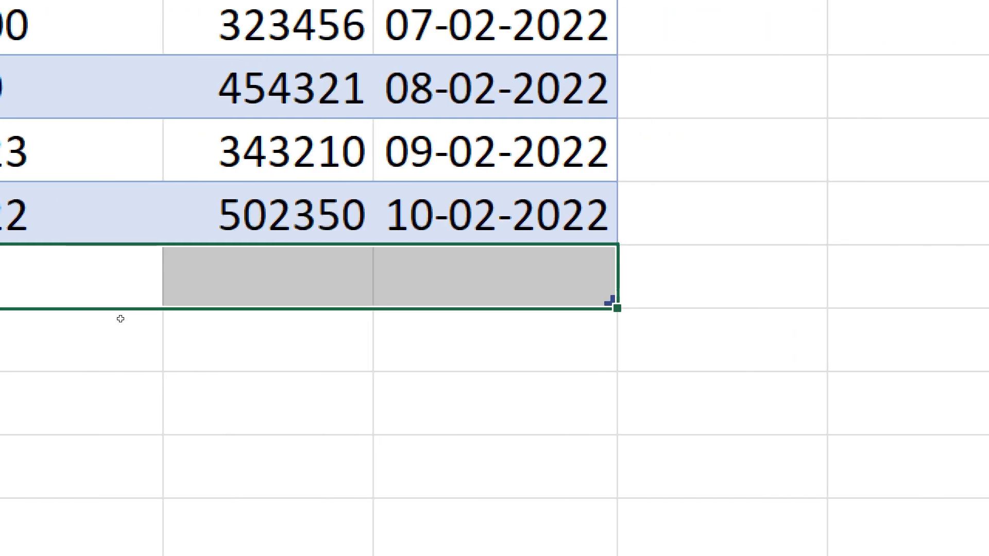
key("ctrl+d")
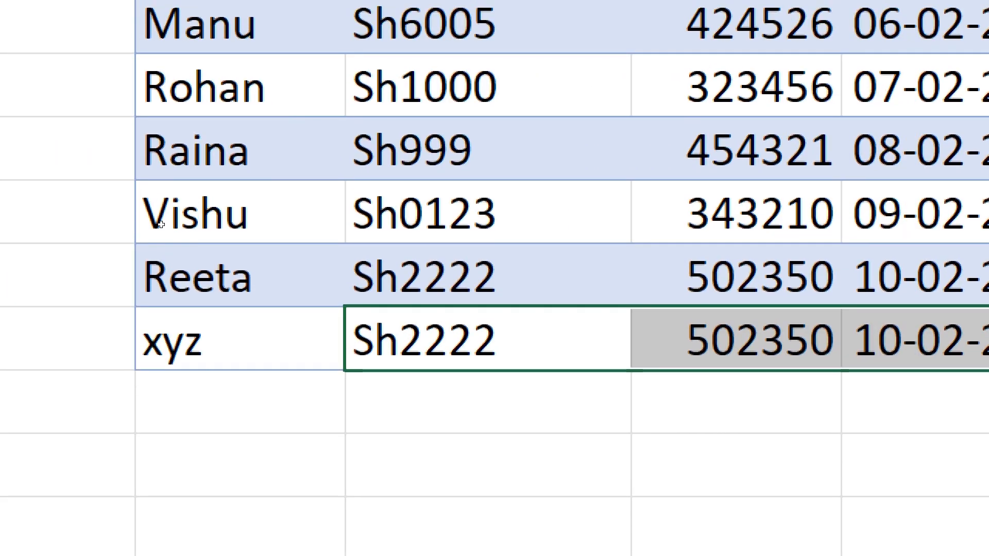
left_click(161, 224)
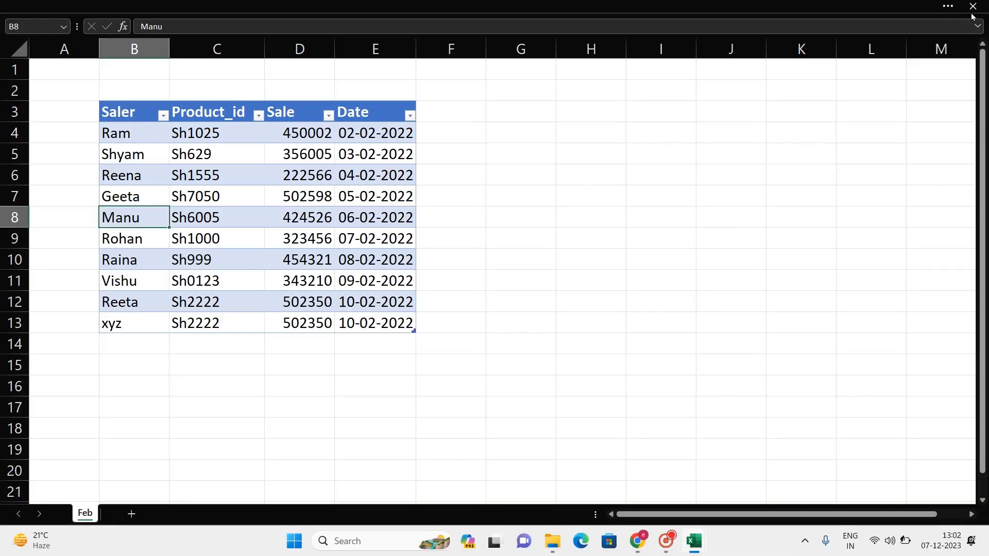
left_click(973, 8)
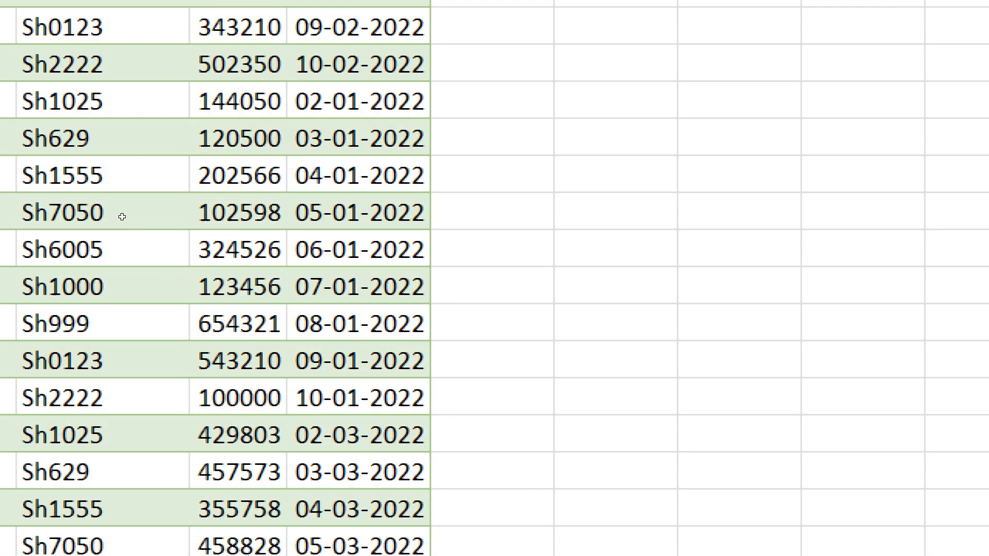
Step: Refresh the appended table in the combined workbook to bring in the new Feb row
right_click(54, 176)
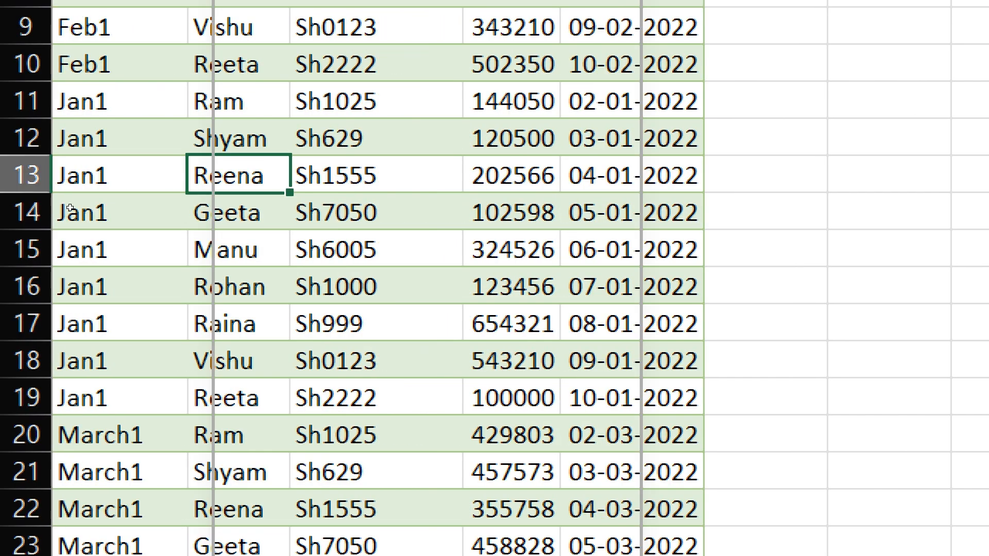
left_click(119, 232)
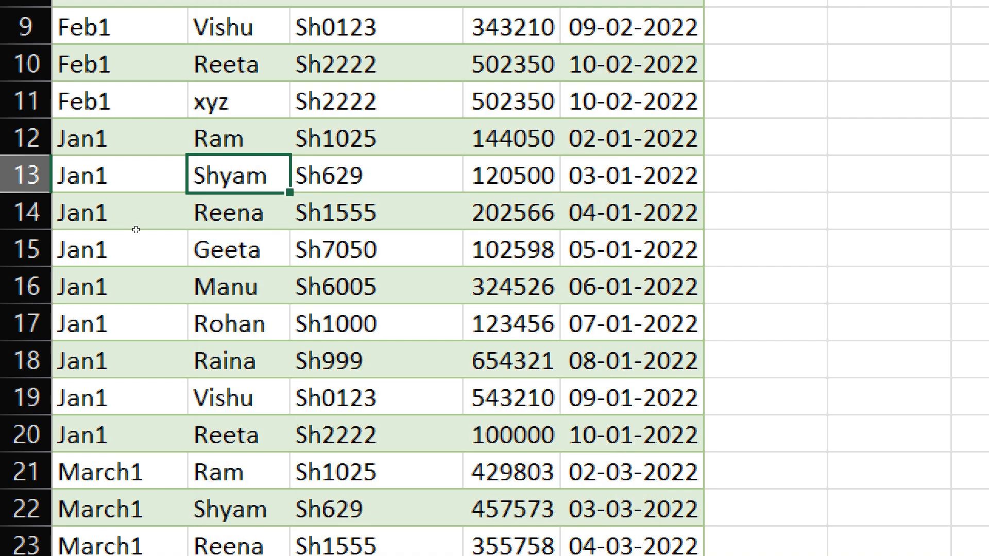
Step: Check the append folder query's load status and select the new xyz row in the refreshed table
key("super")
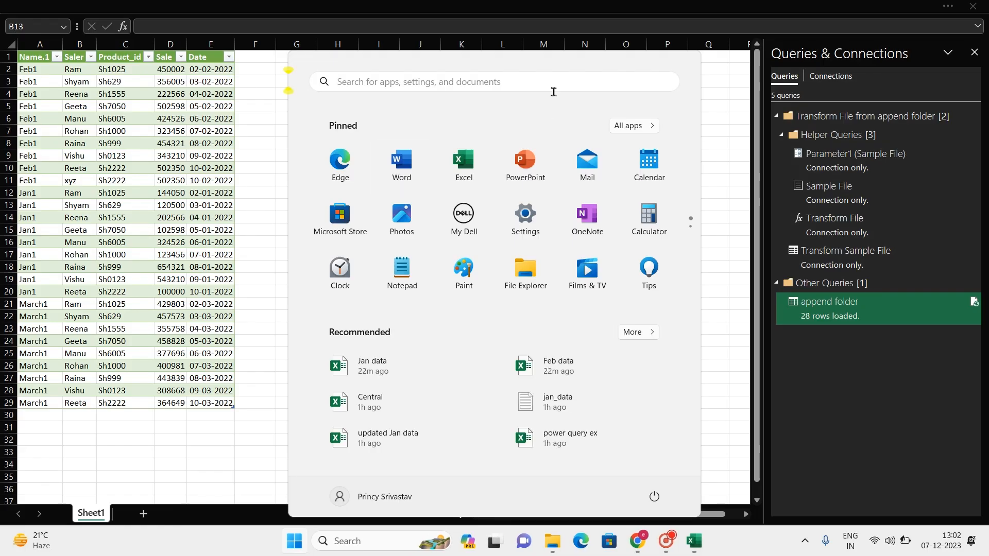
key("Escape")
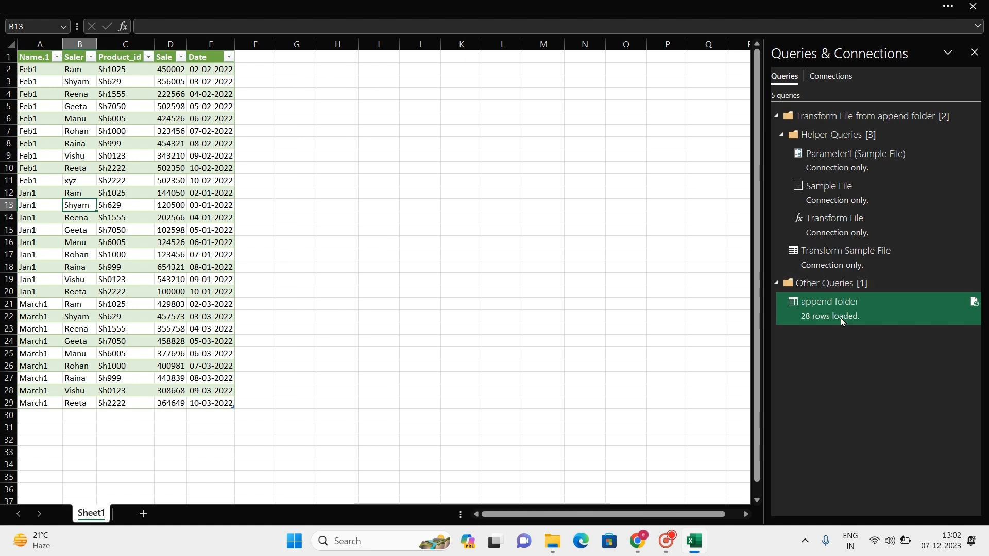
mouse_move(841, 318)
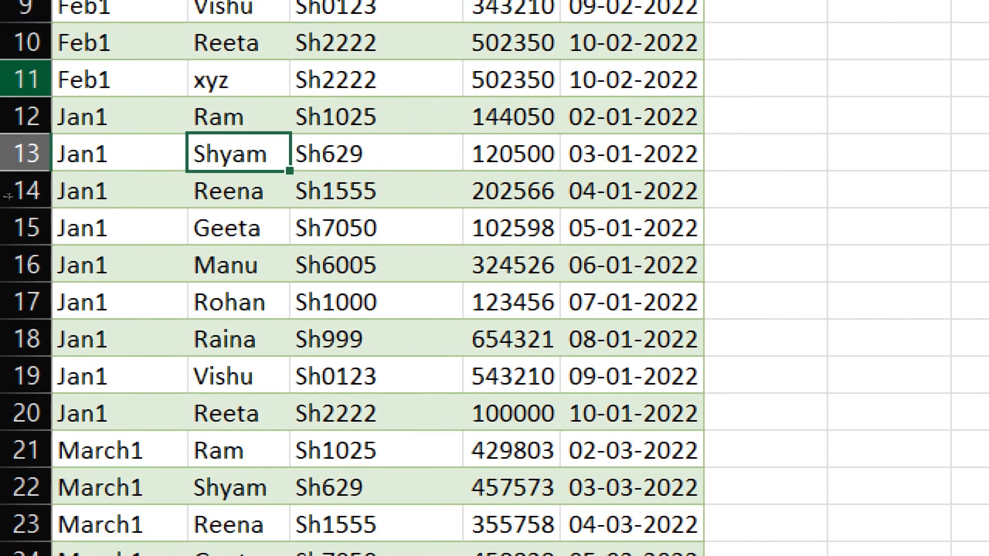
scroll(8, 196, "up", 2)
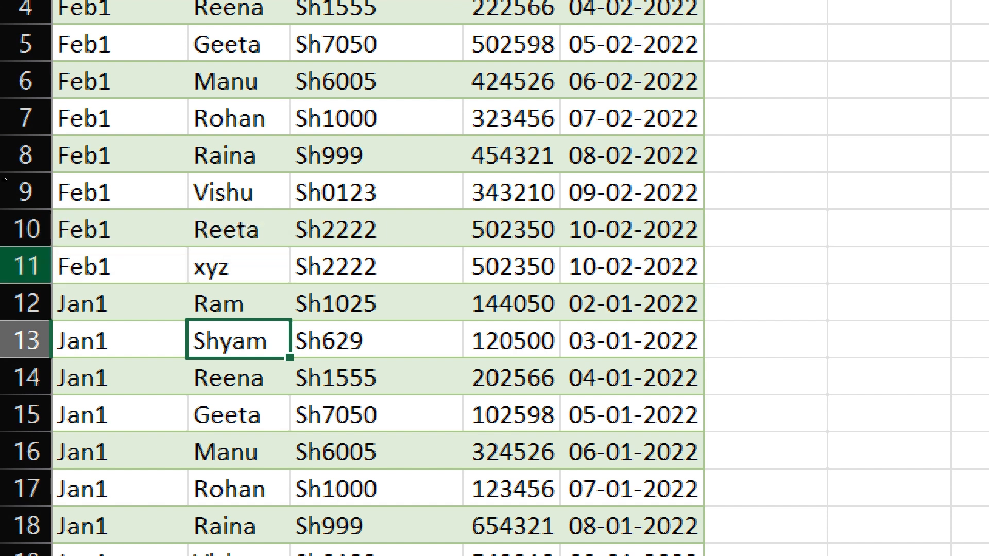
left_click(26, 266)
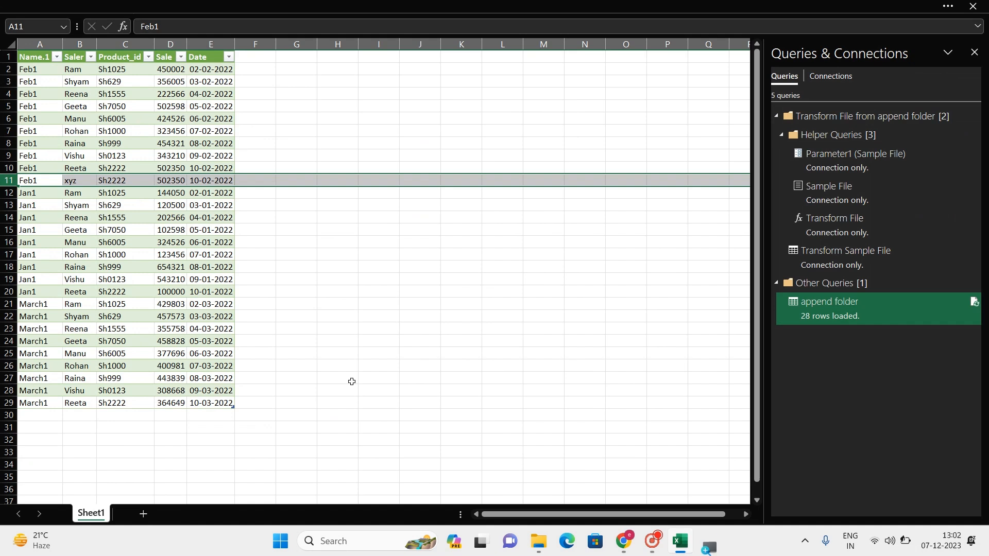
Step: Create a subfolder named updated inside the append folder and close the folder window
left_click(553, 546)
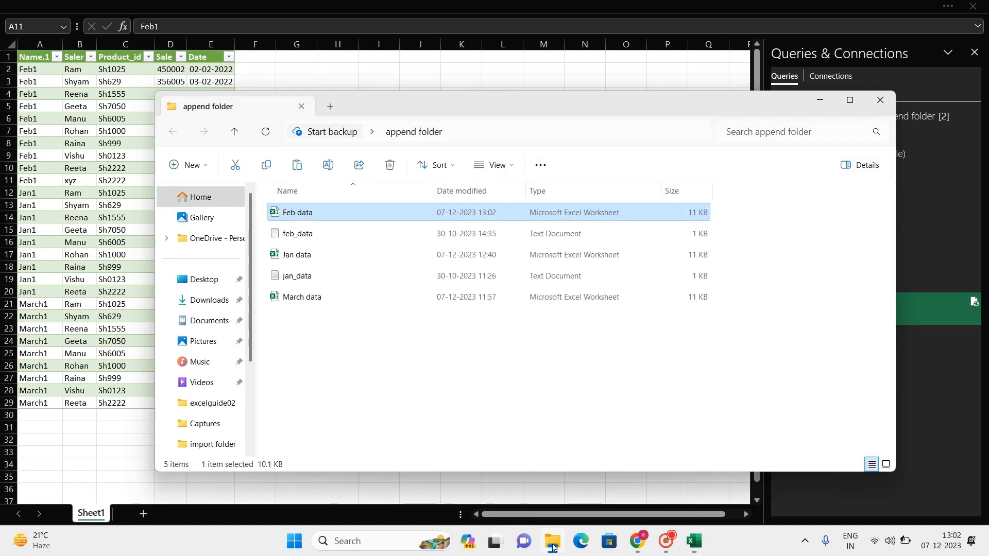
left_click(401, 334)
right_click(400, 334)
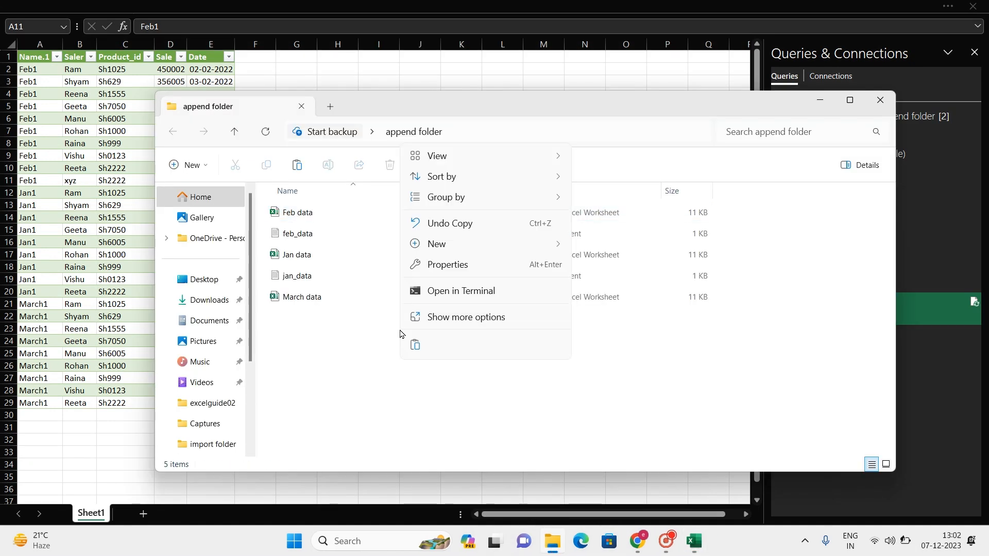
mouse_move(550, 245)
left_click(601, 251)
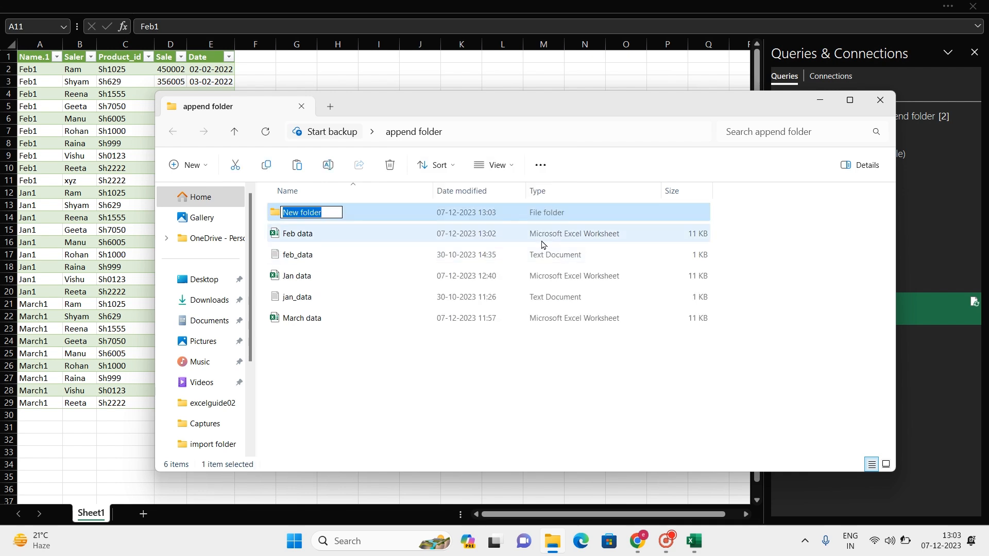
type("updated")
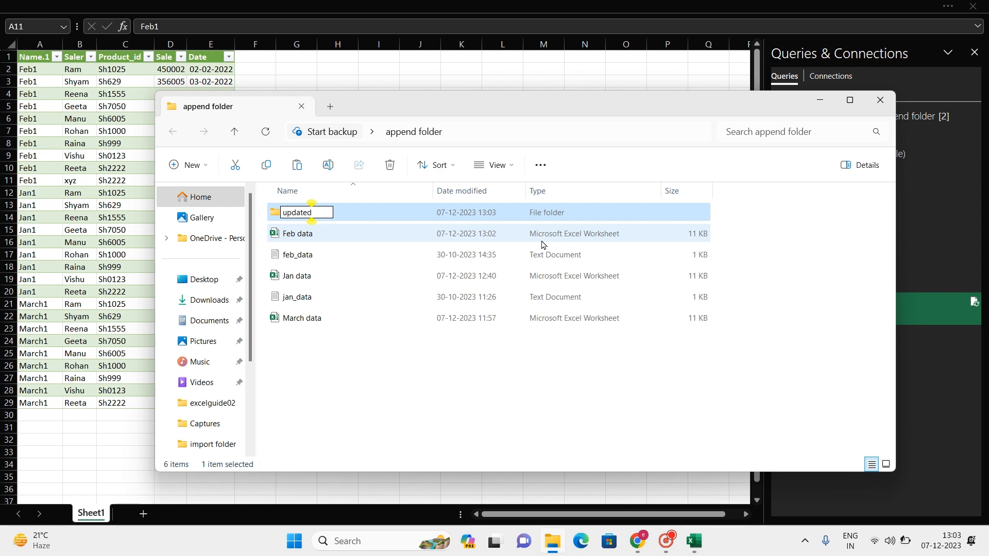
key("Return")
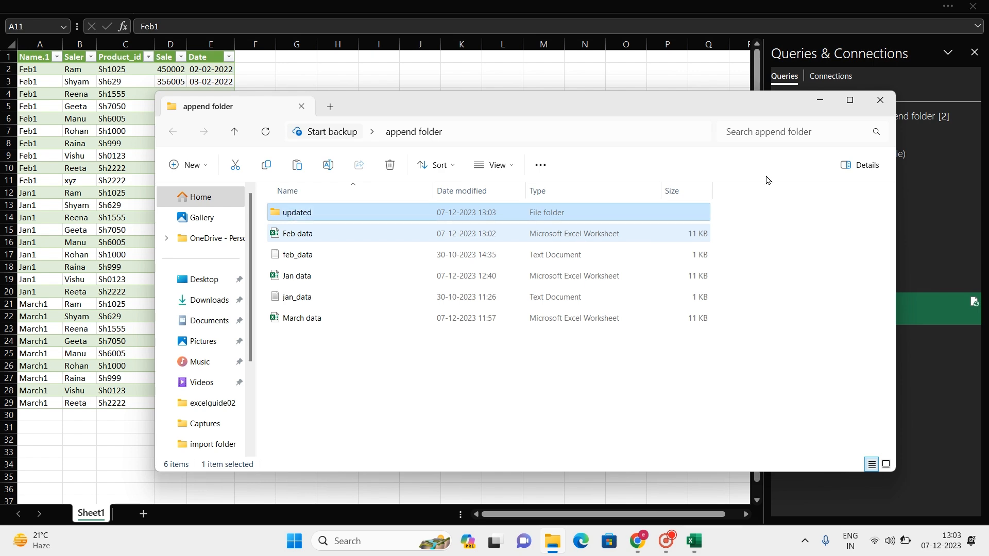
left_click(879, 102)
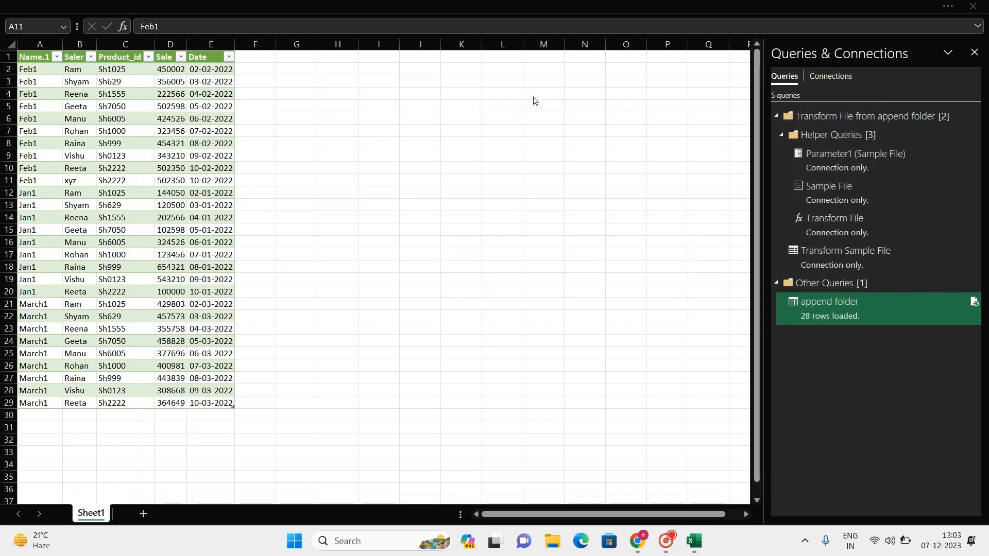
Step: Place the updated Jan data workbook from the desktop into the updated subfolder of the append folder
key("super+d")
left_click(661, 149)
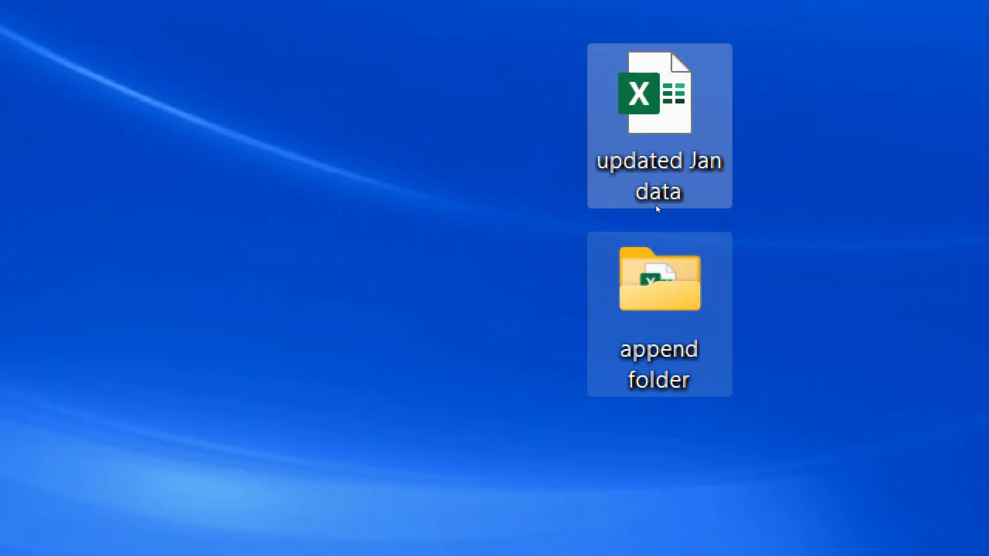
double_click(657, 206)
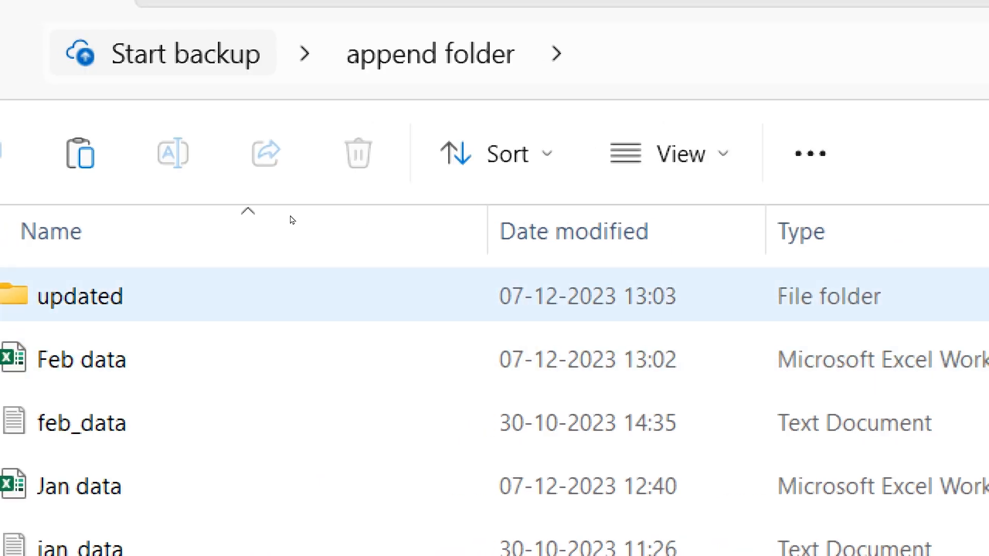
left_click(291, 295)
key("Return")
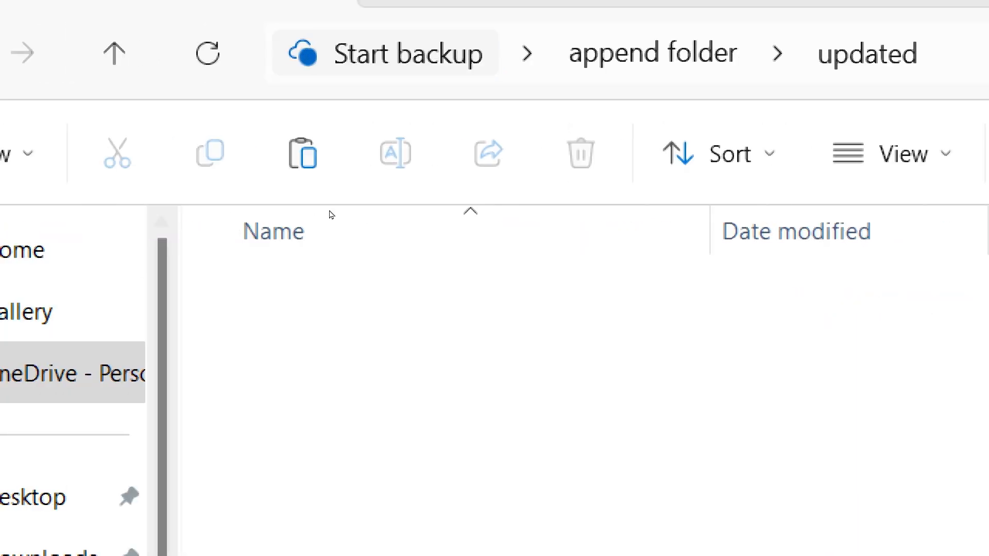
key("ctrl+v")
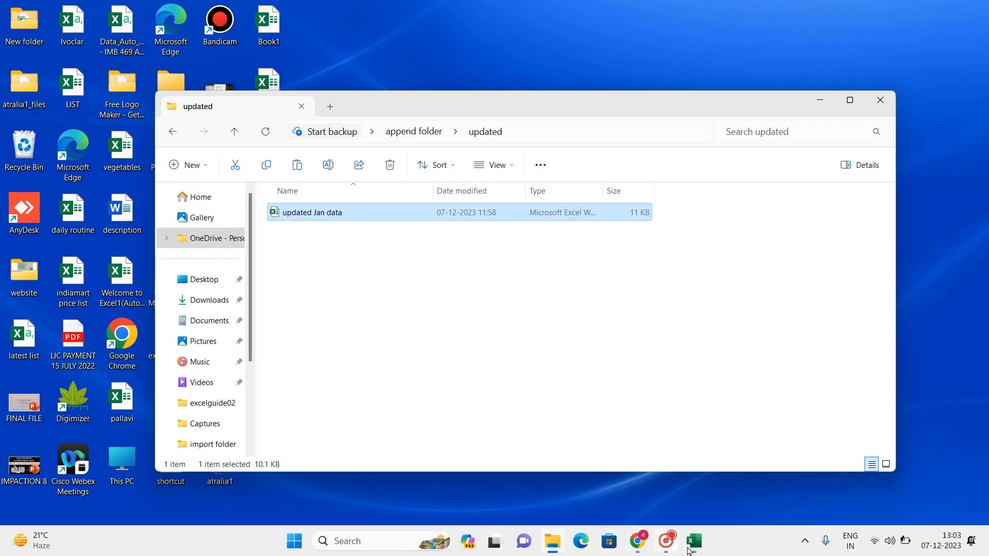
Step: Switch back to the combined workbook, refresh the appended table to include the subfolder's workbook, and look through its rows
left_click(693, 542)
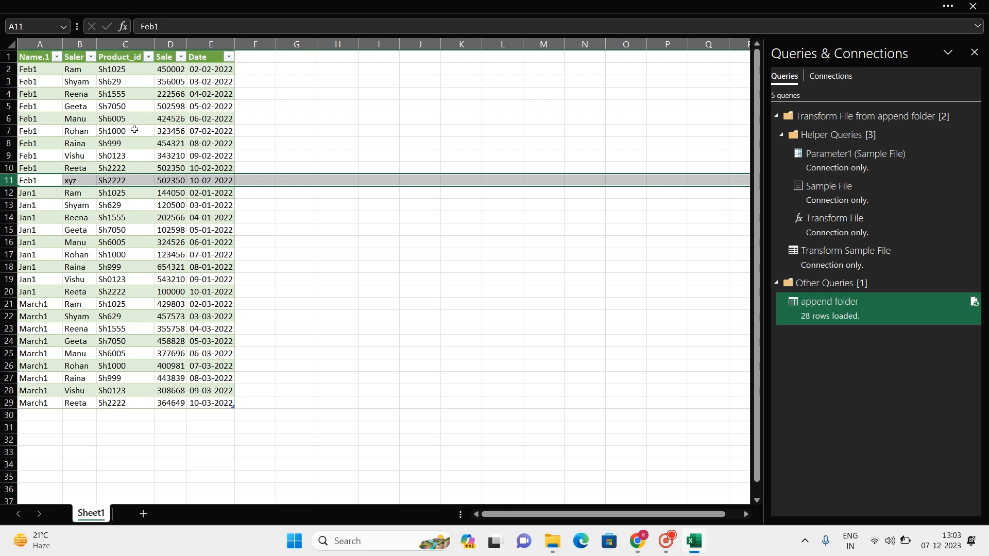
right_click(135, 130)
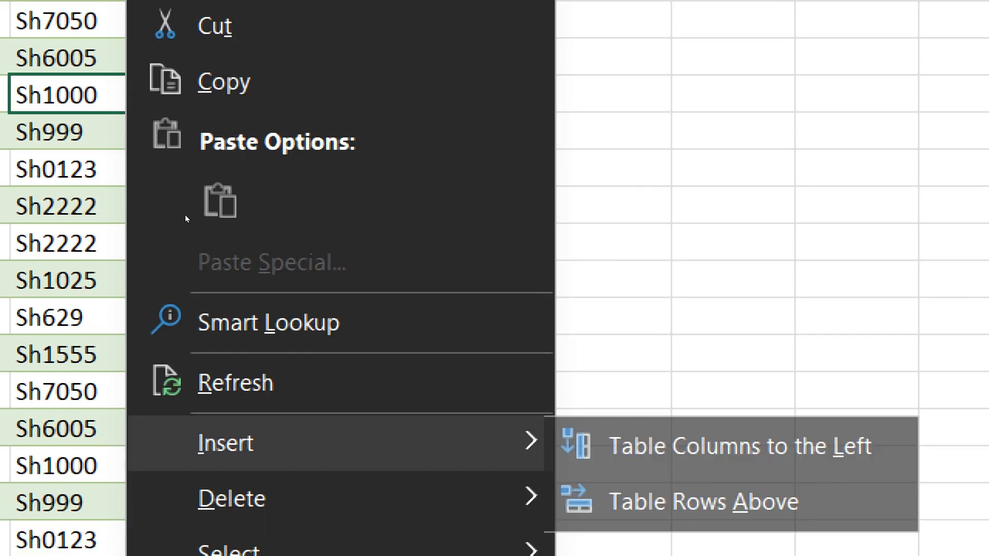
left_click(276, 384)
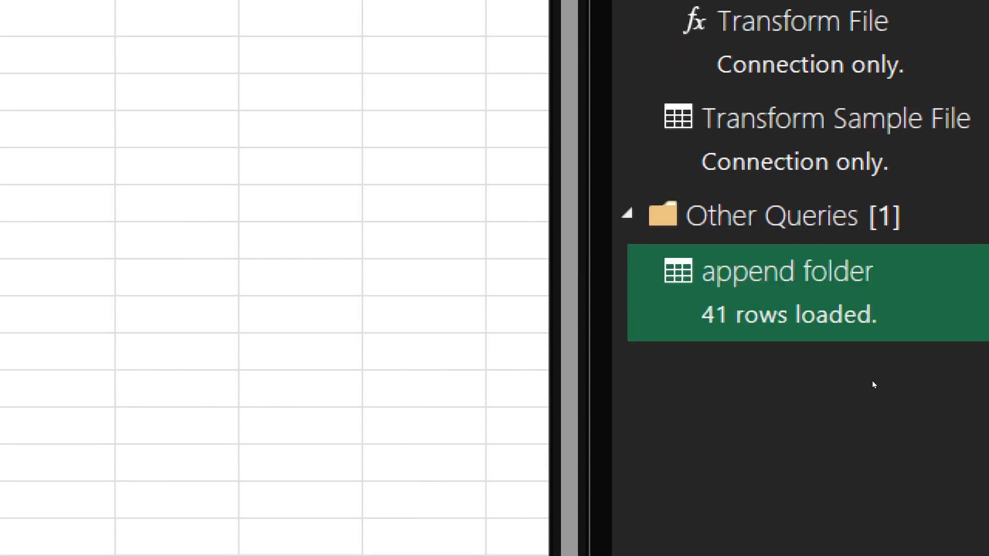
mouse_move(863, 324)
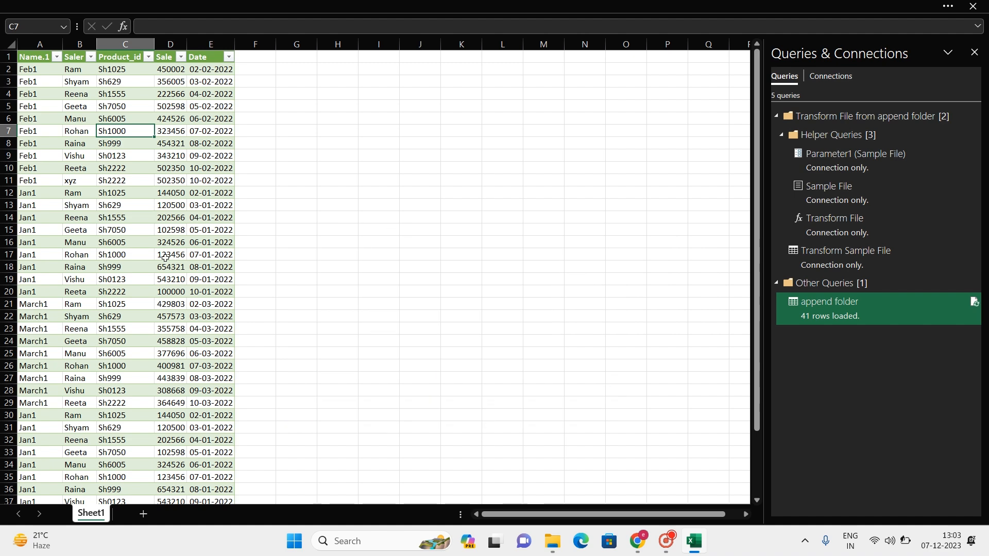
scroll(166, 258, "down", 7)
scroll(161, 270, "up", 5)
scroll(161, 268, "up", 2)
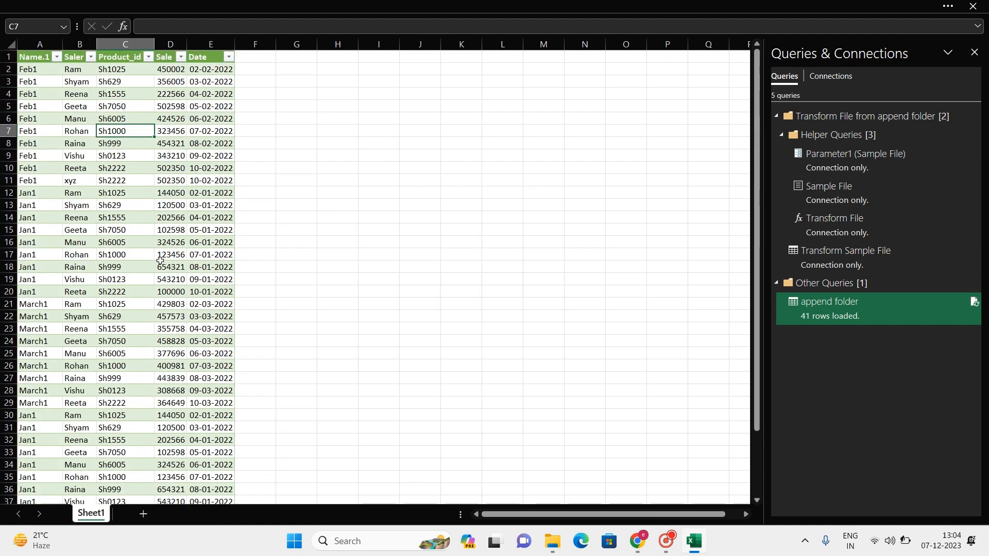